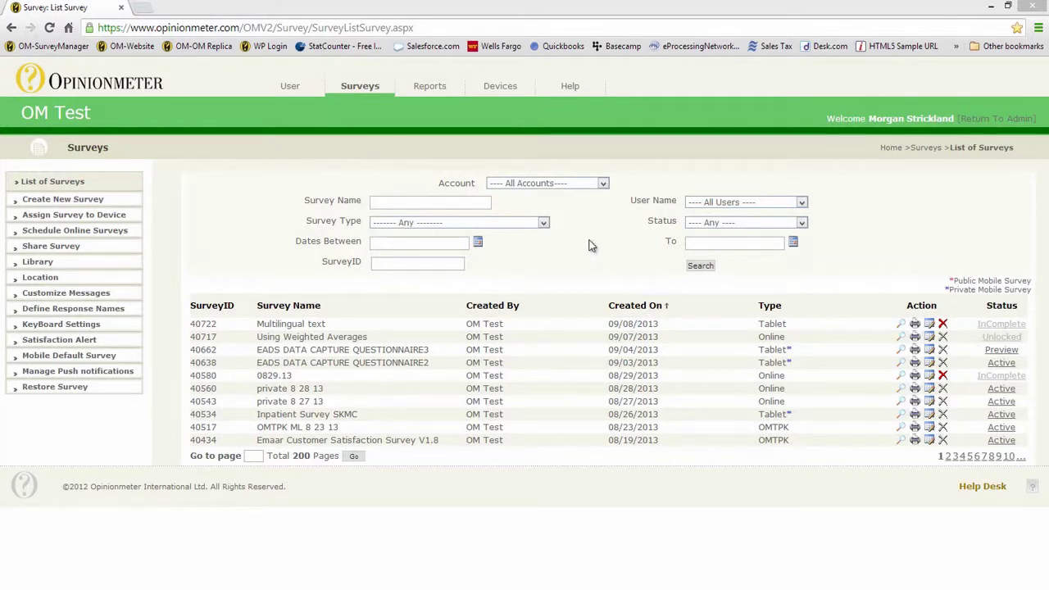
- Highlight the 40722 'Multilingual text' survey in the List of Surveys, then clear the highlight
left_click_drag(346, 327, 251, 325)
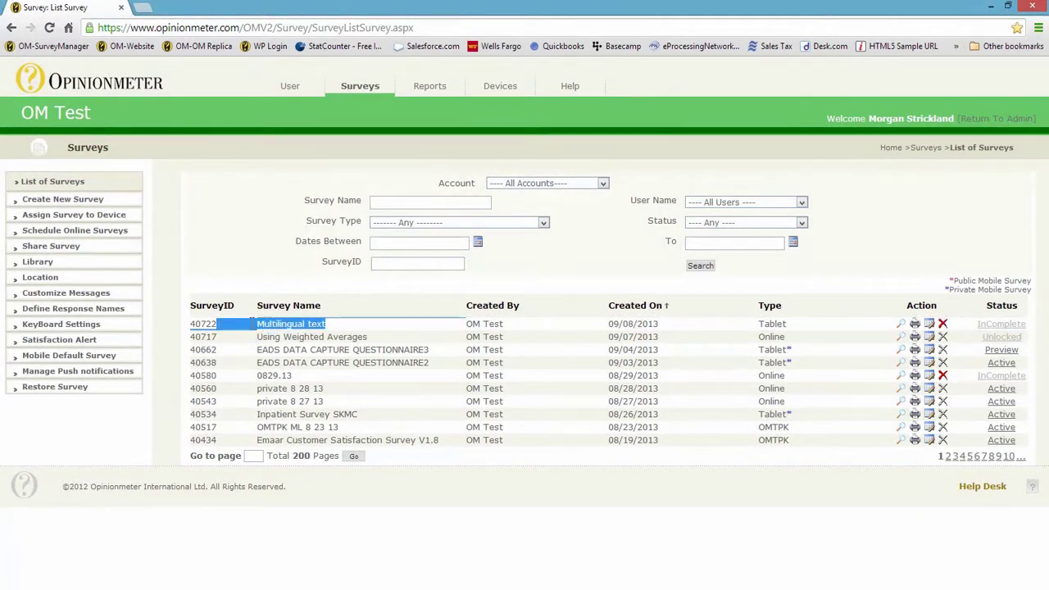
left_click(273, 259)
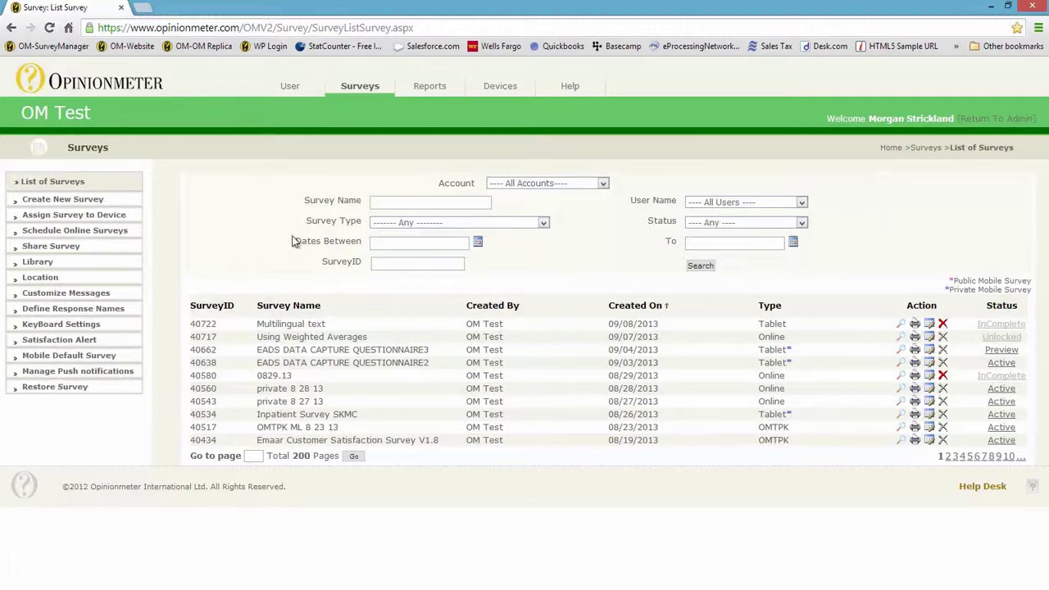
- Start a new survey and name it 'Multilingual demo'
left_click(108, 202)
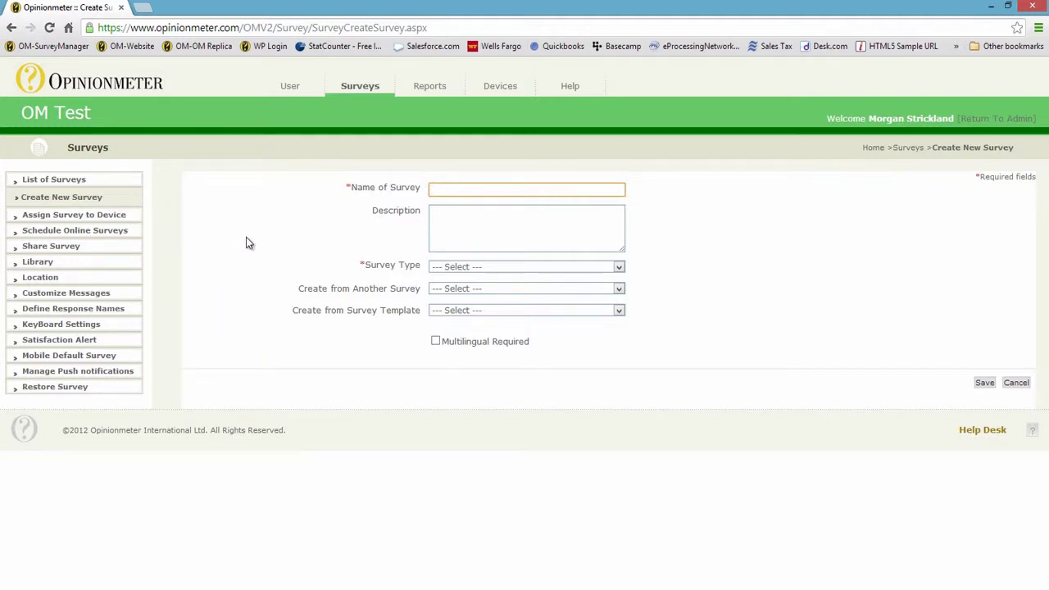
type("Mu")
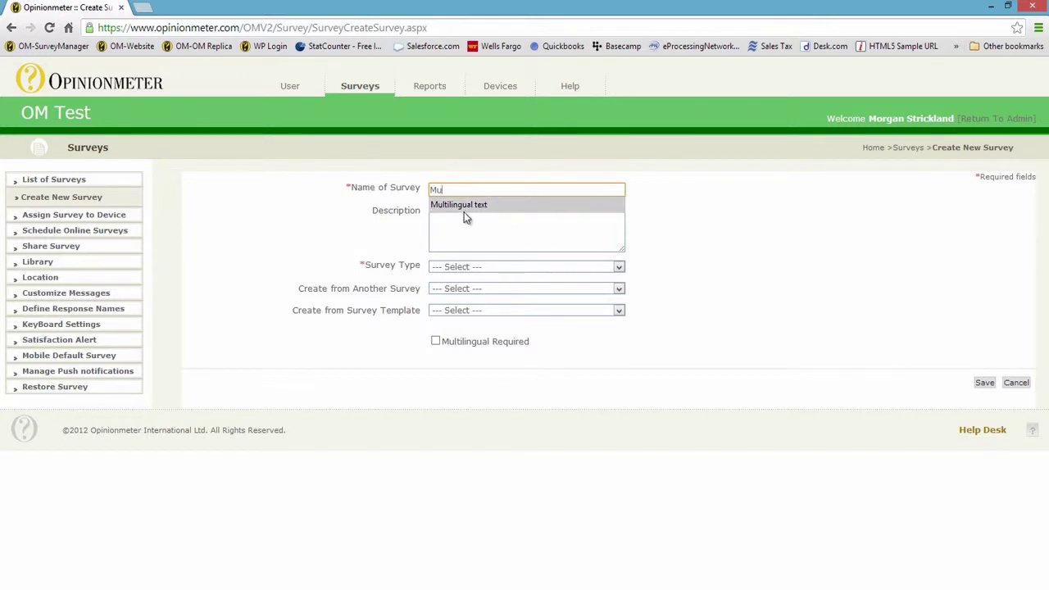
left_click(464, 212)
key("BackSpace")
key("BackSpace")
key("BackSpace")
key("BackSpace")
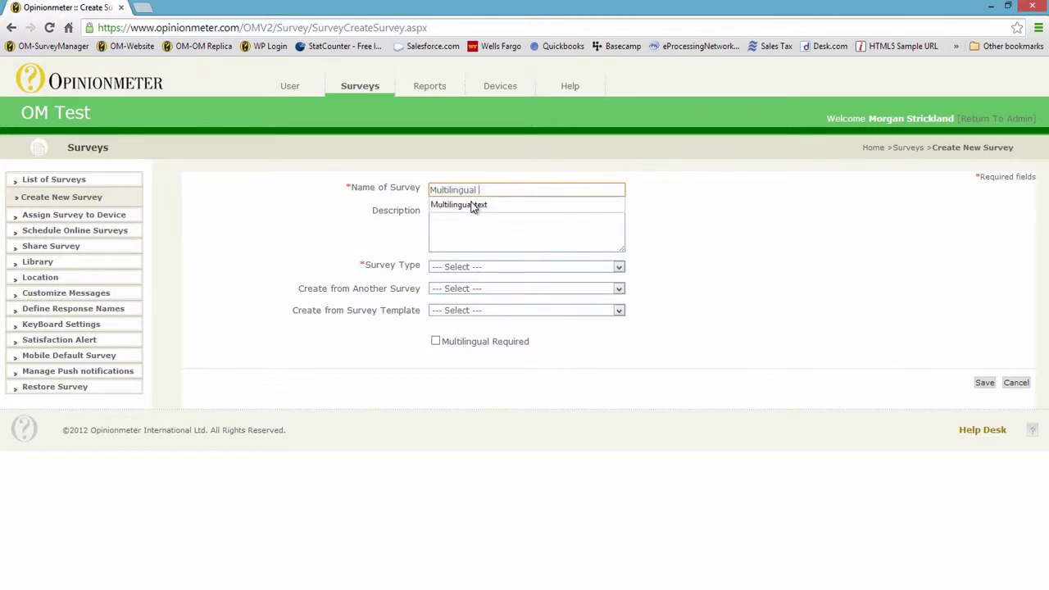
type("demo")
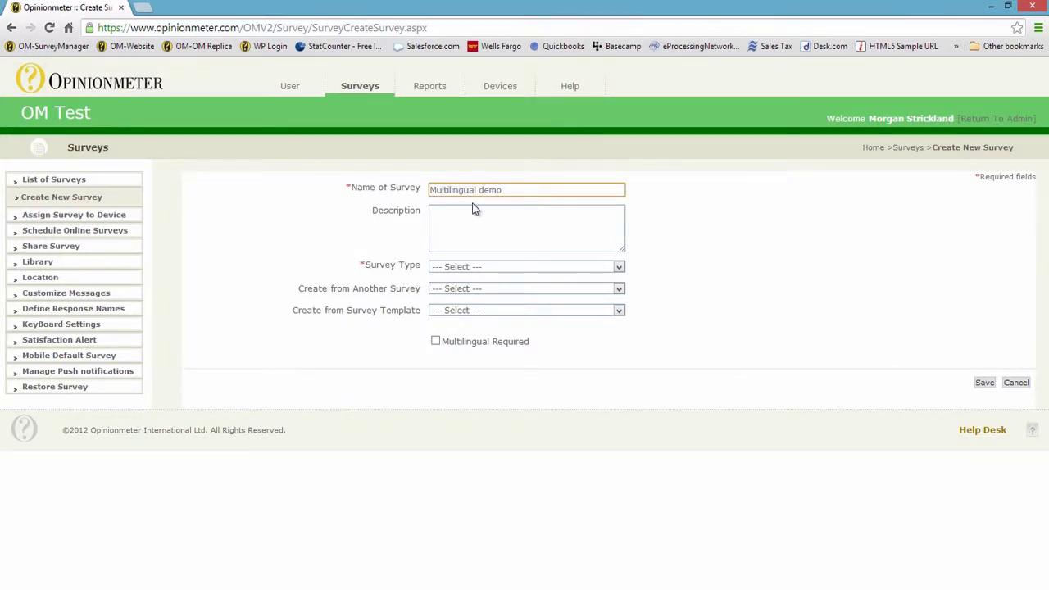
left_click(475, 217)
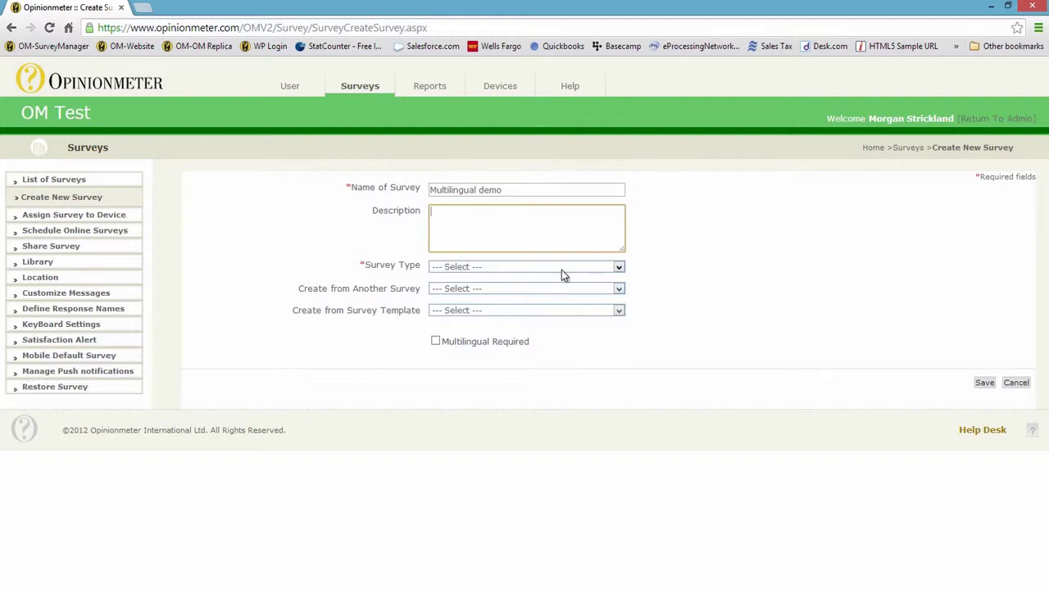
- Make it a Tablet survey with no copy source or template, and tick Multilingual Required
left_click(562, 270)
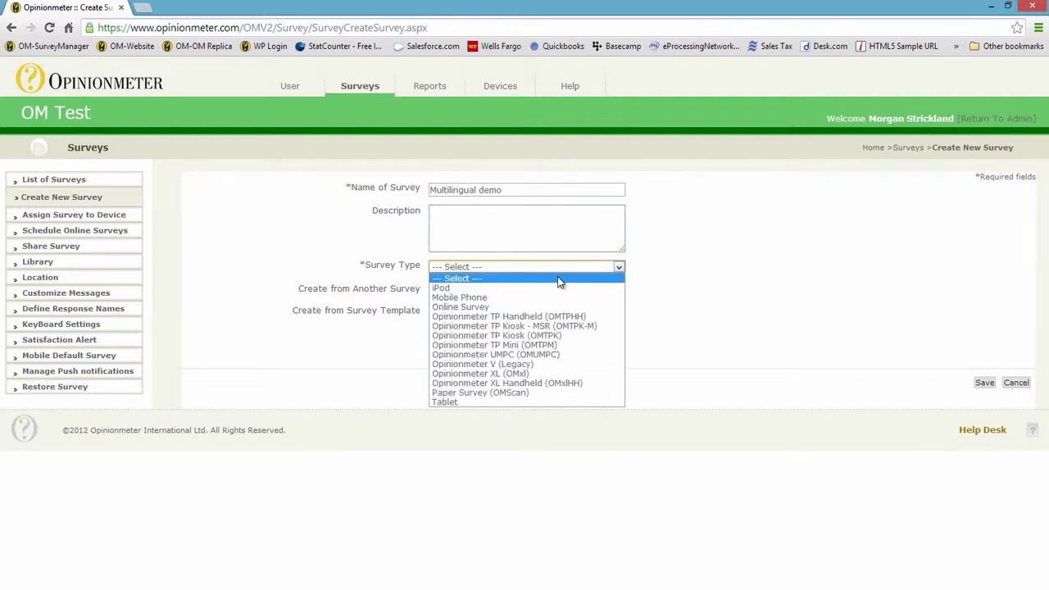
left_click(536, 402)
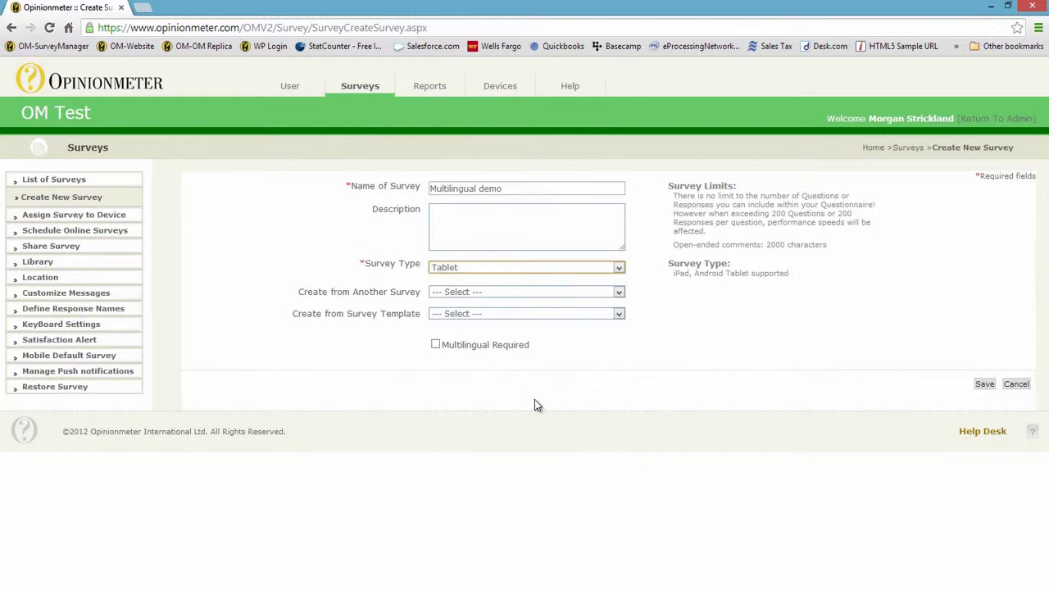
left_click(526, 296)
left_click(526, 293)
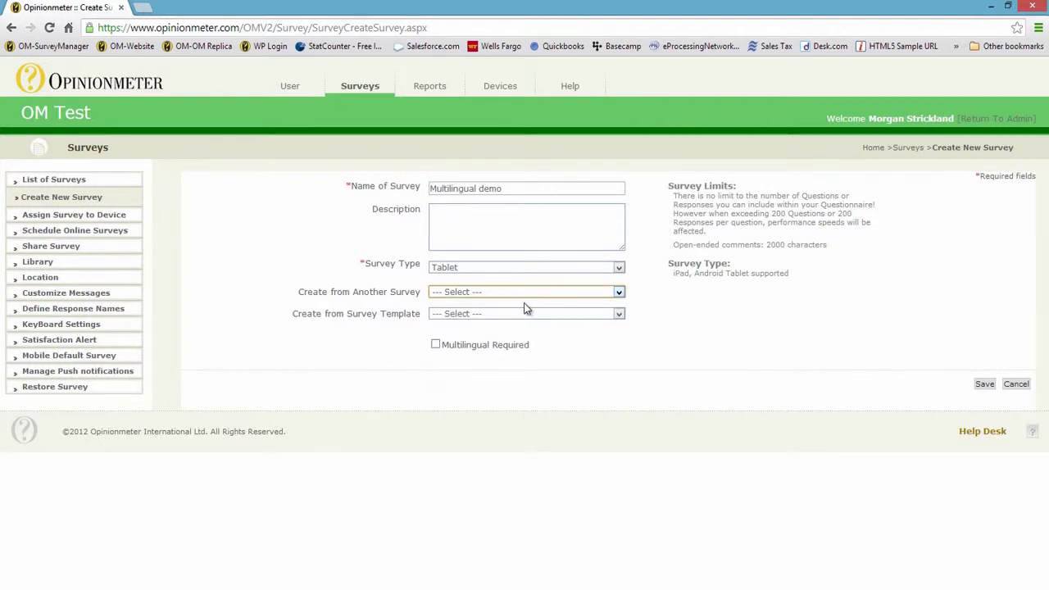
left_click(523, 319)
left_click(521, 320)
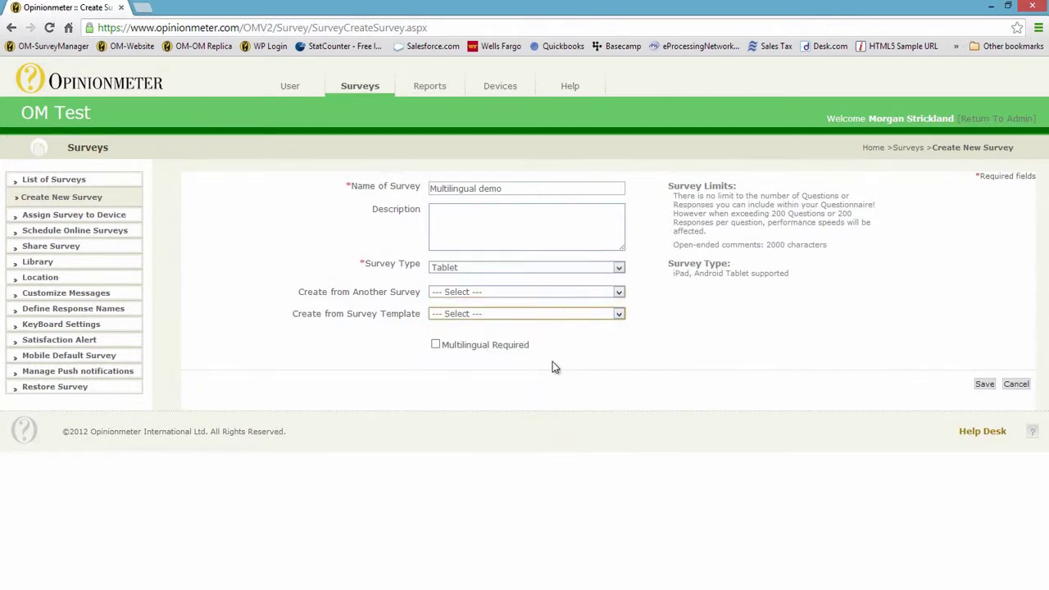
left_click_drag(533, 347, 447, 352)
left_click(446, 354)
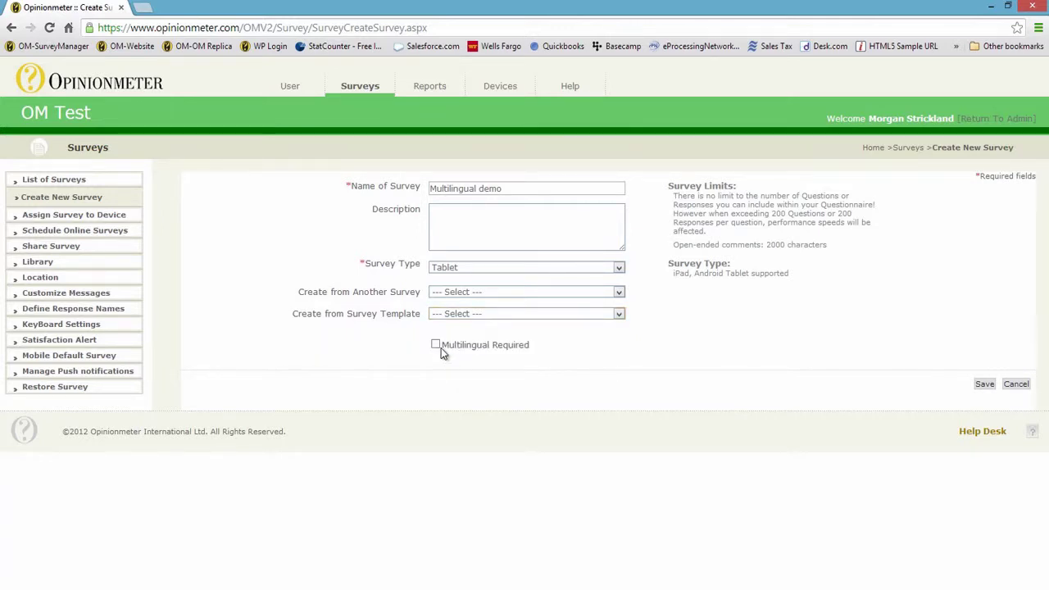
left_click(436, 345)
- Return to the List of Surveys and open the Multilingual text survey for editing
left_click(94, 183)
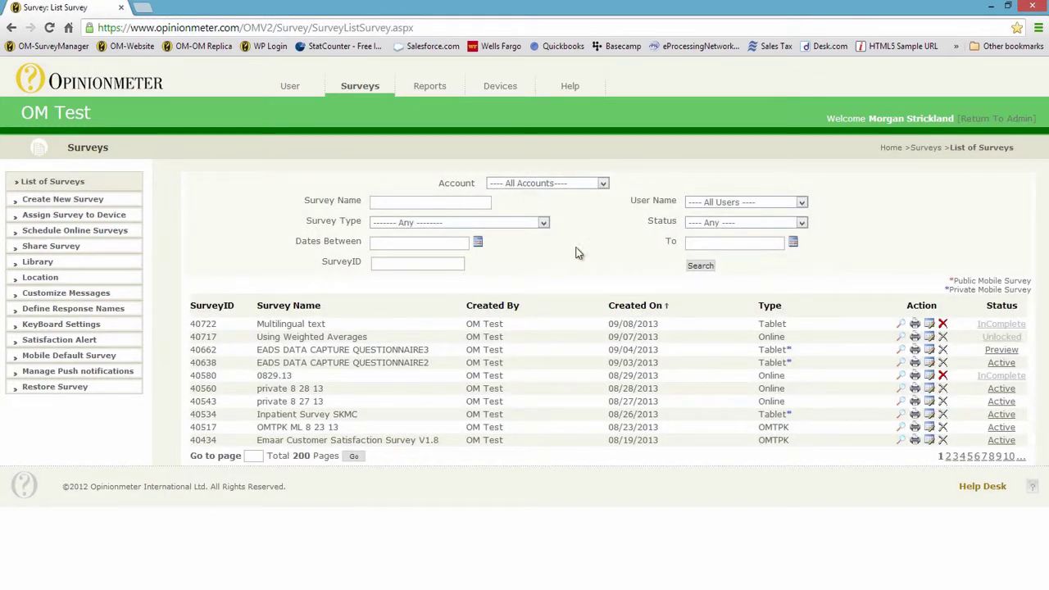
left_click(931, 325)
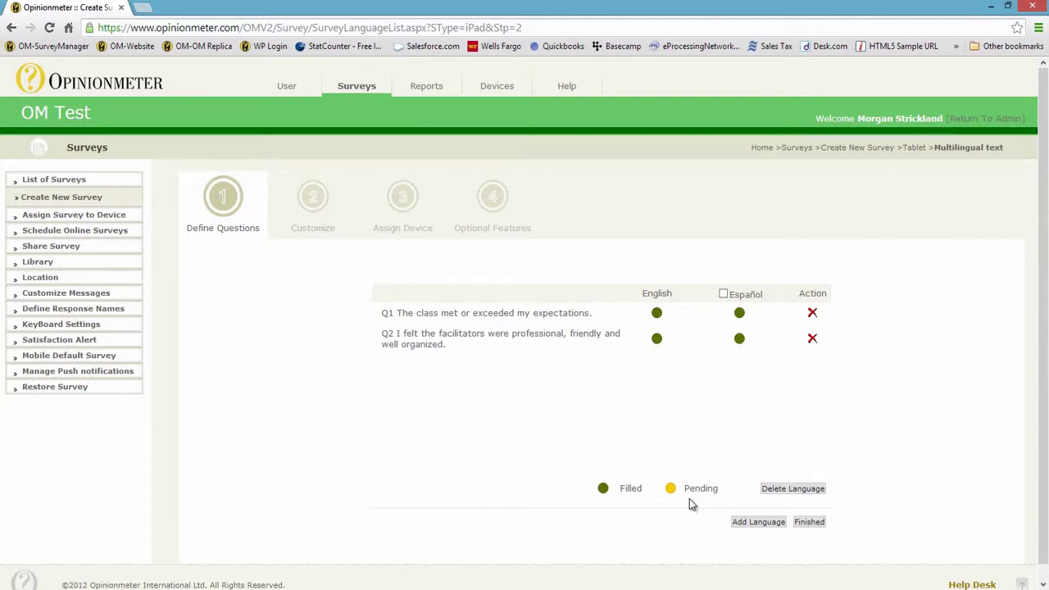
- Add a question after Q2 reading 'The content of the class was relevant and presented clearly.'
left_click(809, 523)
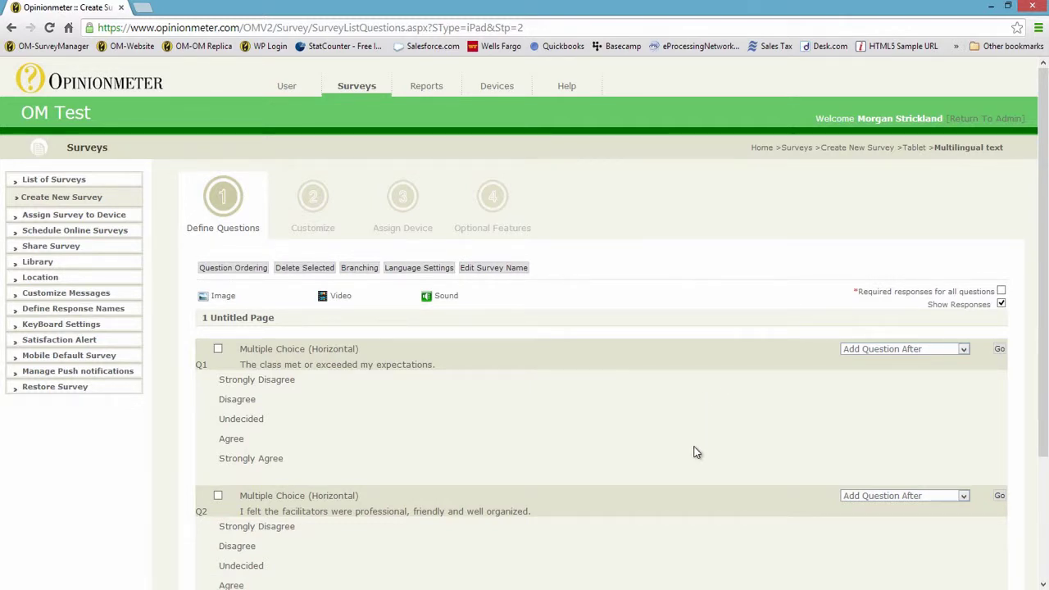
scroll(693, 452, "down", 1)
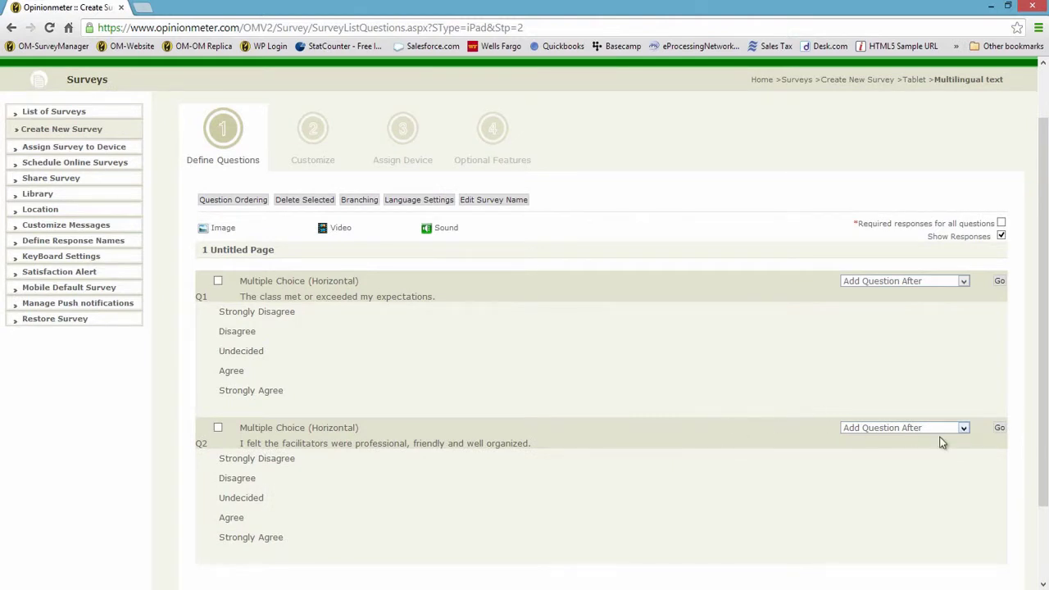
left_click(1005, 431)
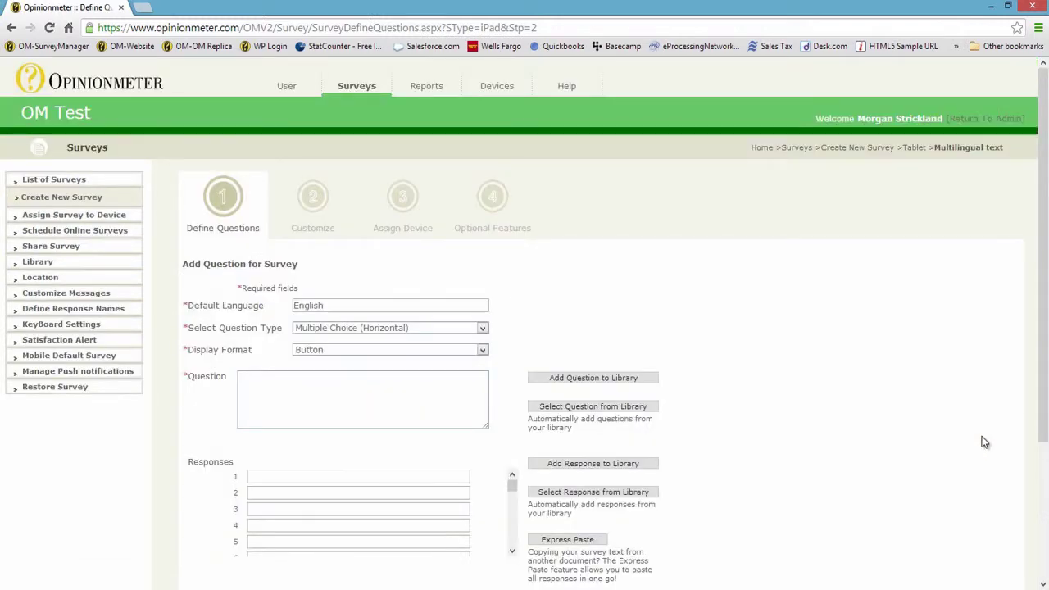
mouse_move(368, 589)
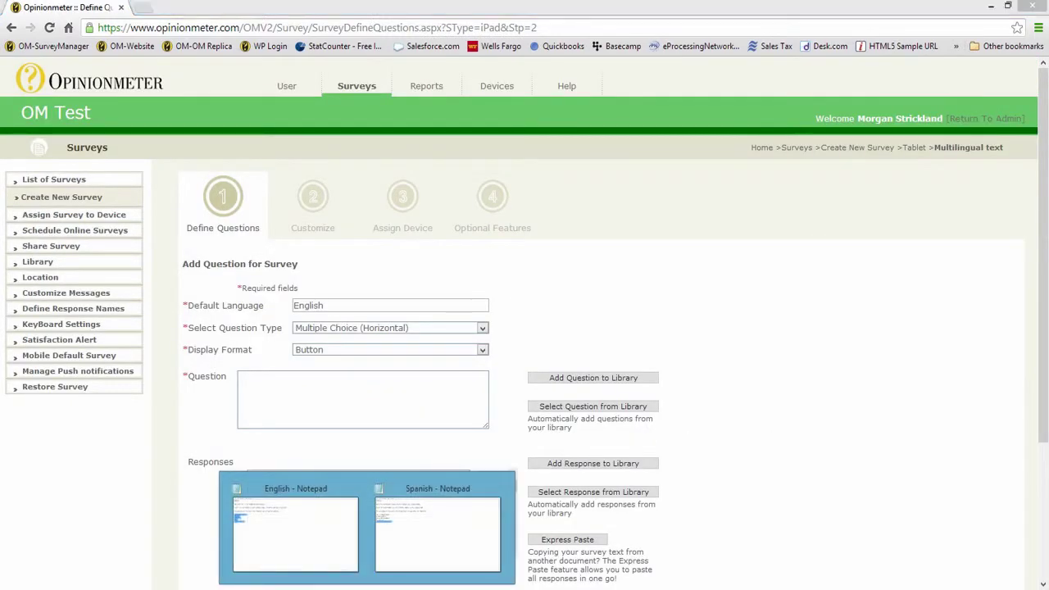
left_click(346, 555)
left_click(267, 223)
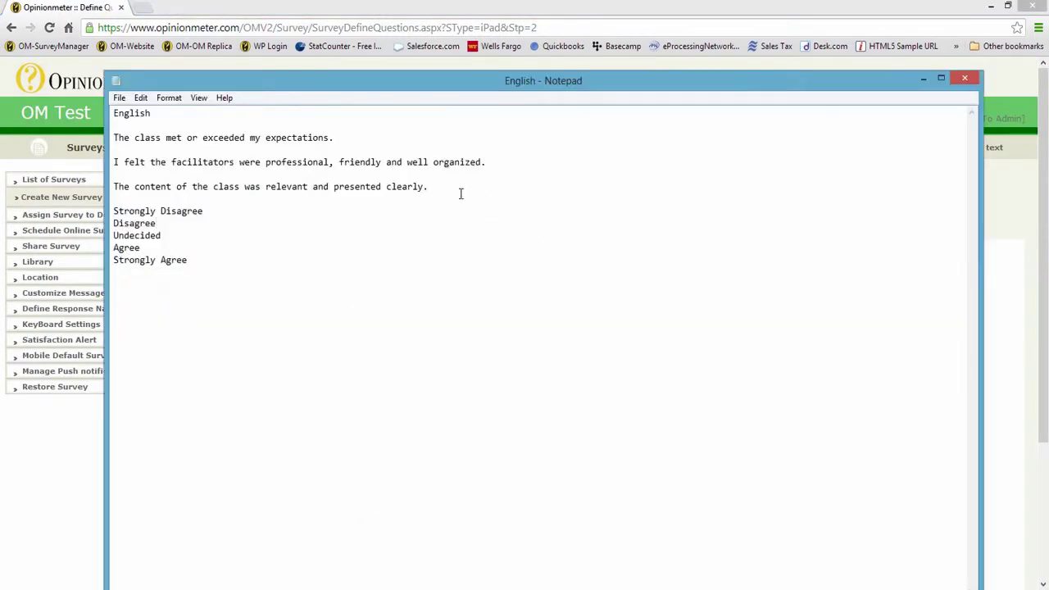
left_click_drag(445, 187, 112, 179)
key("ctrl+c")
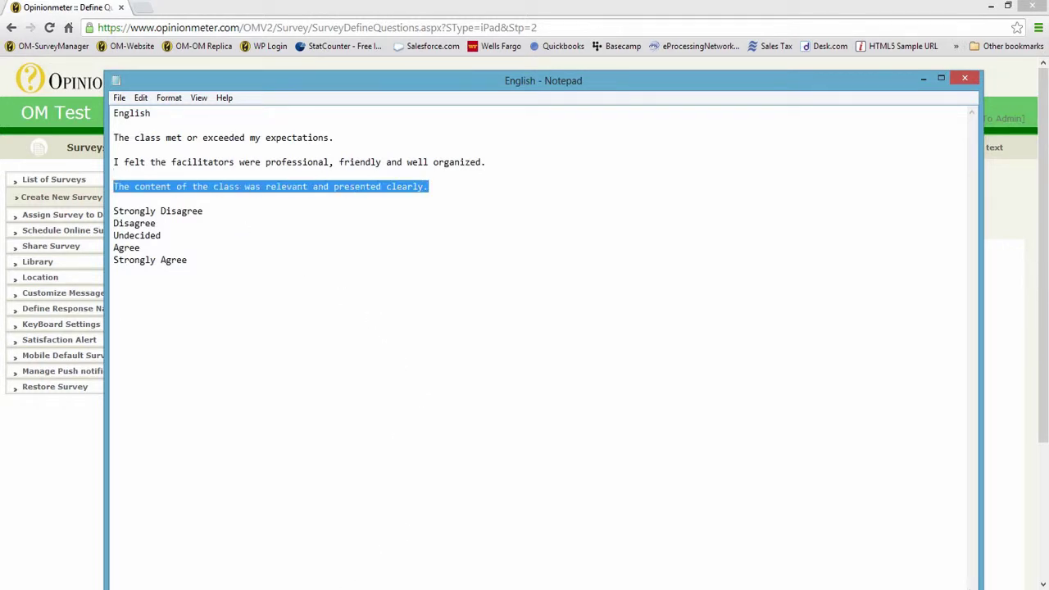
key("alt+Tab")
left_click(392, 416)
key("ctrl+v")
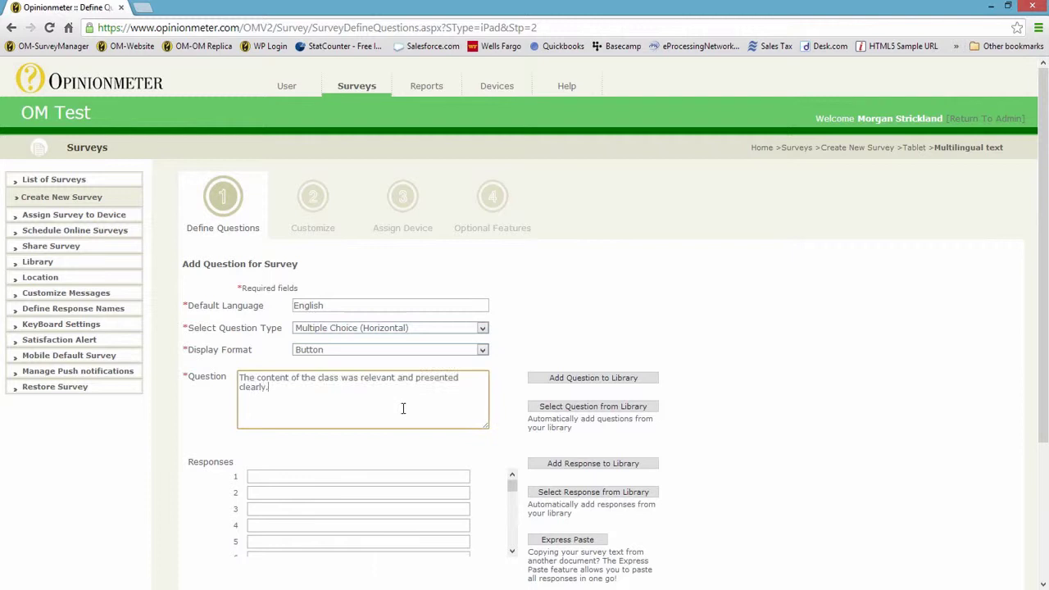
- Copy the five English response options from the Notepad notes
left_click(390, 587)
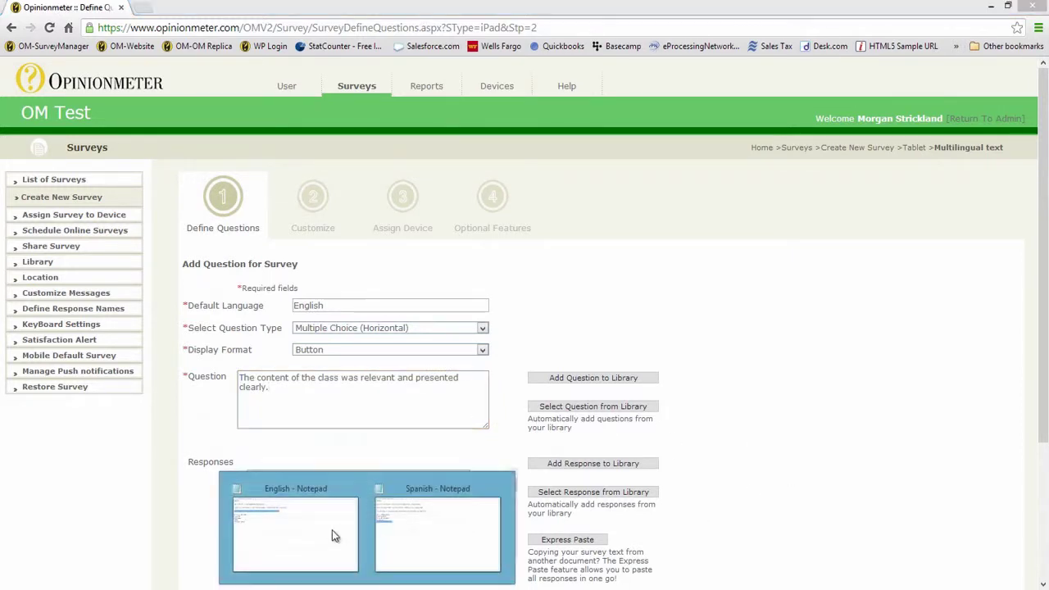
left_click(332, 530)
left_click_drag(188, 261, 95, 215)
key("ctrl+c")
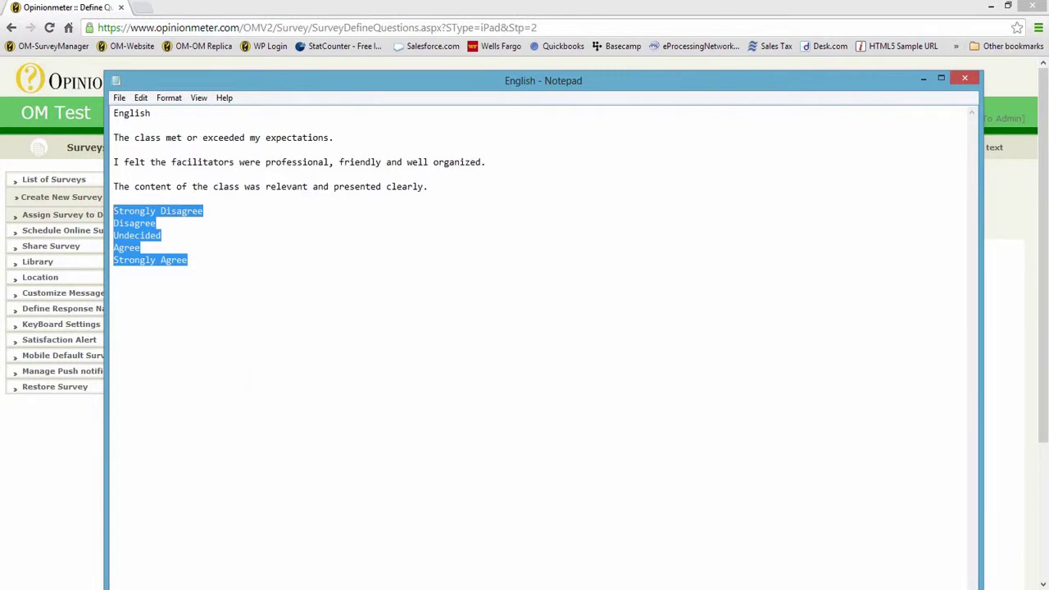
key("alt+Tab")
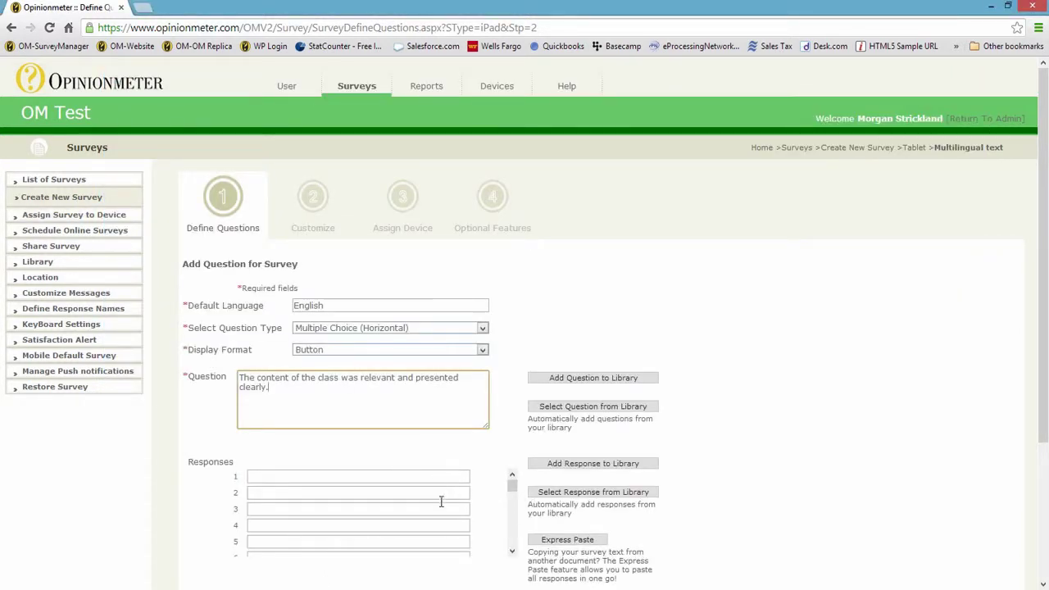
- Express Paste the five responses, Strongly Disagree through Strongly Agree, into the question
left_click(545, 541)
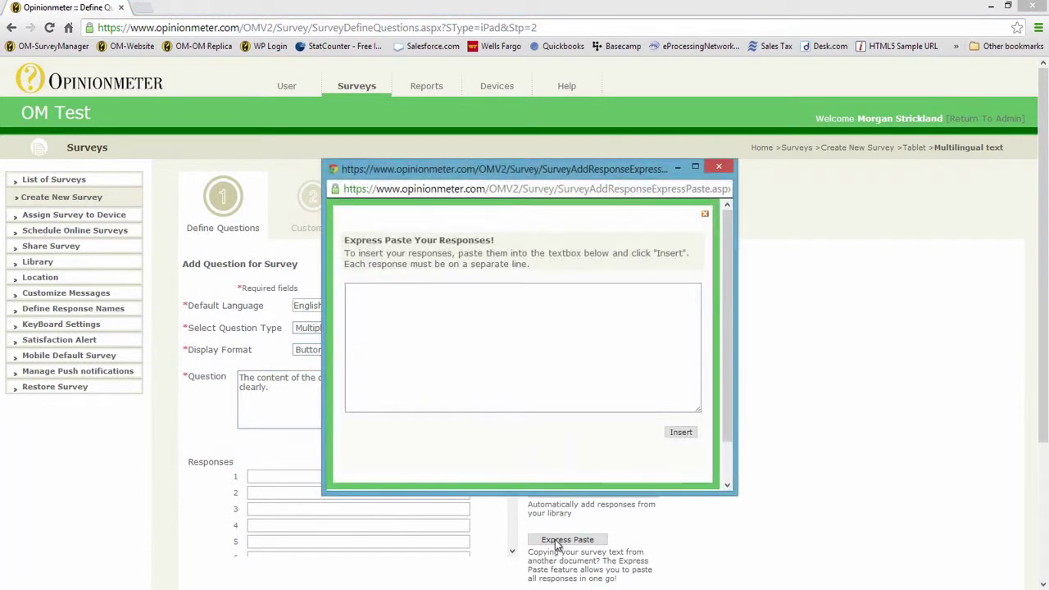
left_click(592, 377)
key("ctrl+v")
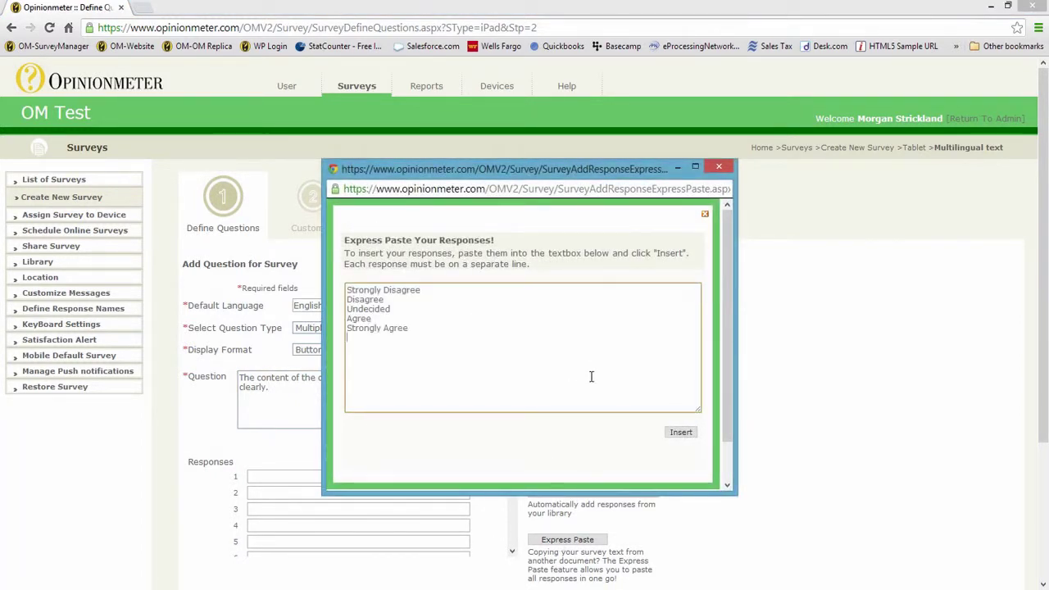
left_click(689, 434)
left_click(614, 271)
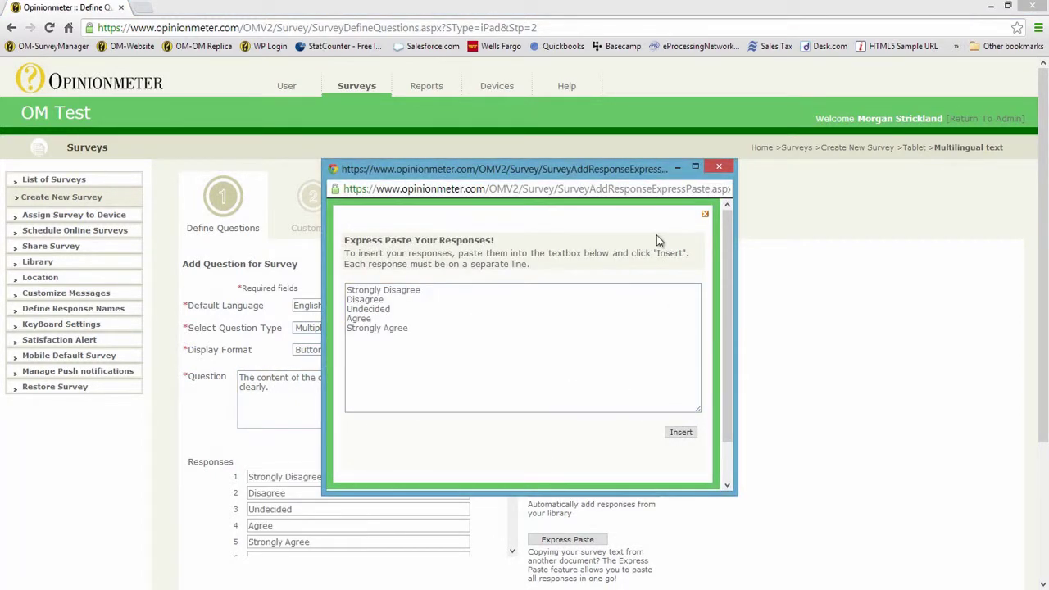
left_click(719, 168)
- Save the third question
scroll(822, 474, "down", 1)
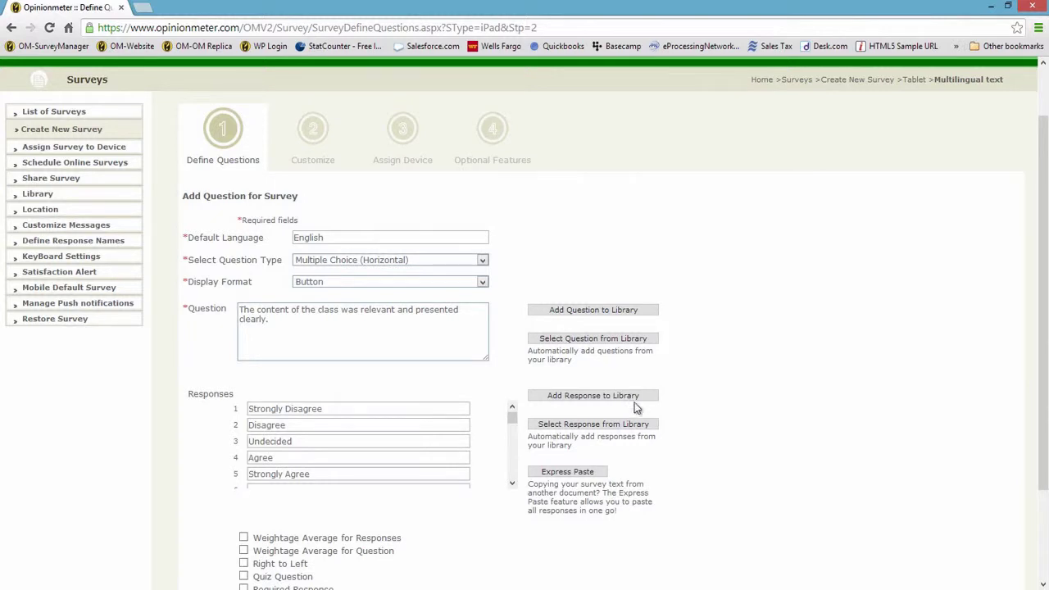
scroll(656, 455, "down", 1)
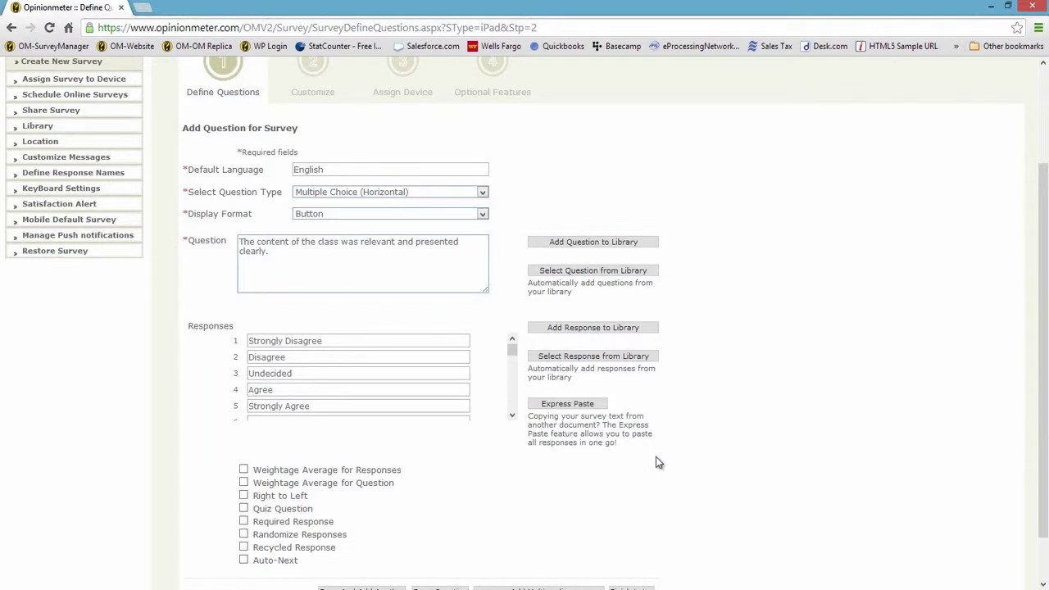
scroll(652, 467, "down", 1)
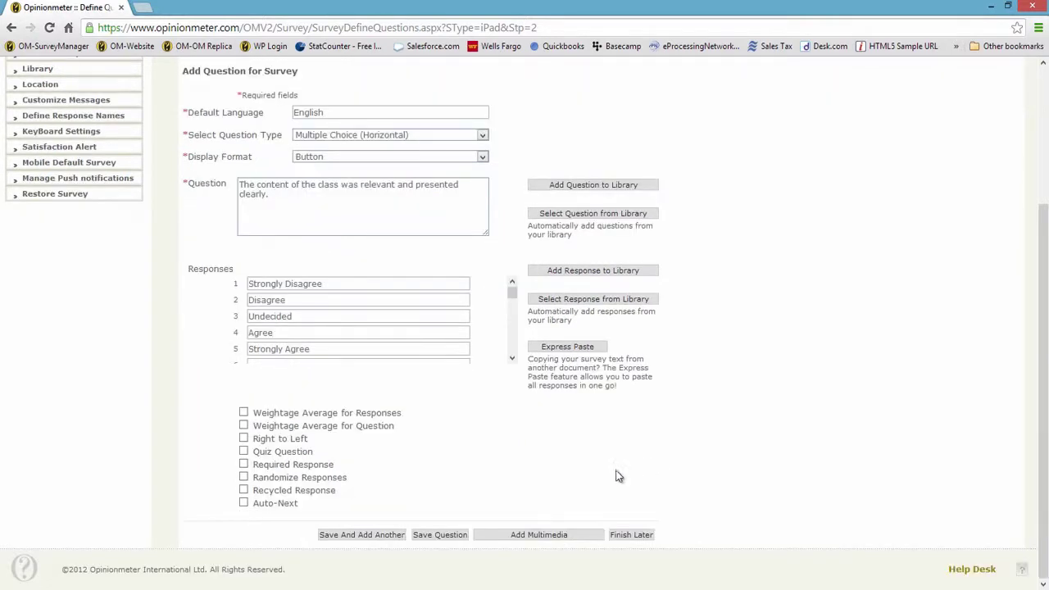
left_click(447, 534)
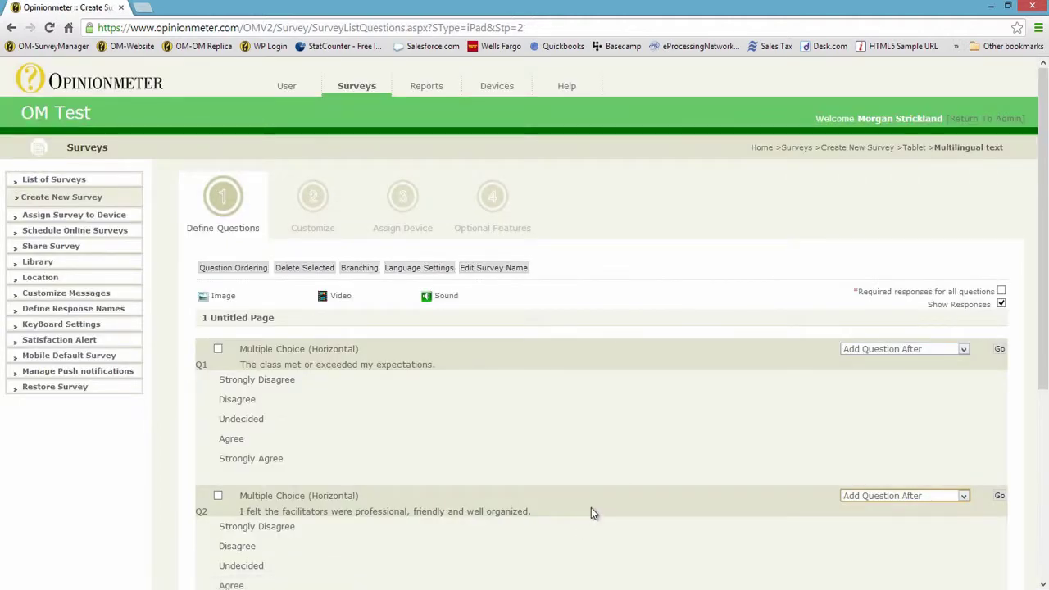
- Review Q1–Q3 in the question list and open Language Settings
scroll(591, 508, "down", 3)
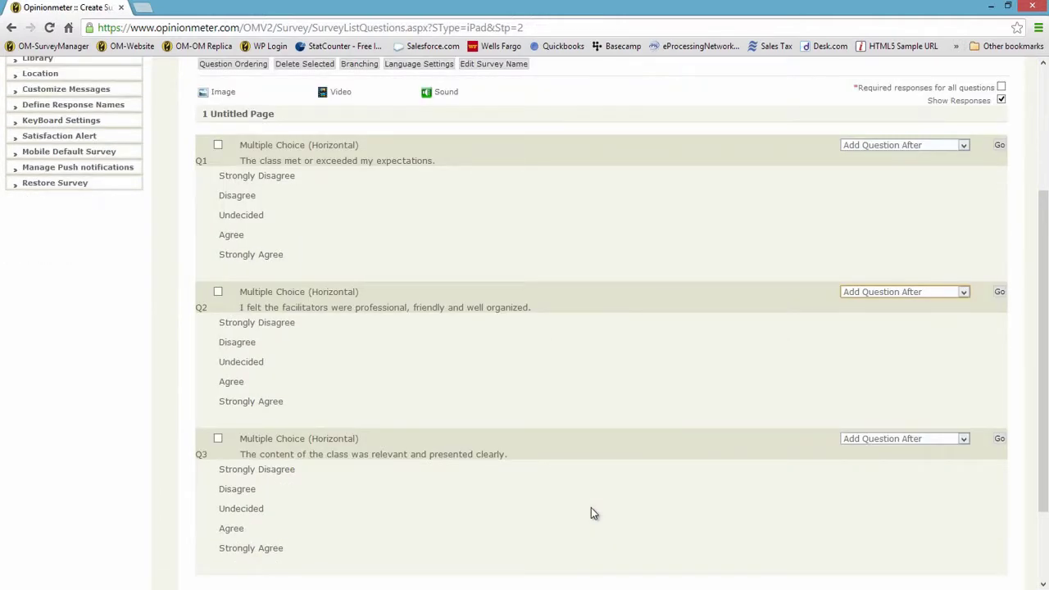
scroll(591, 508, "up", 1)
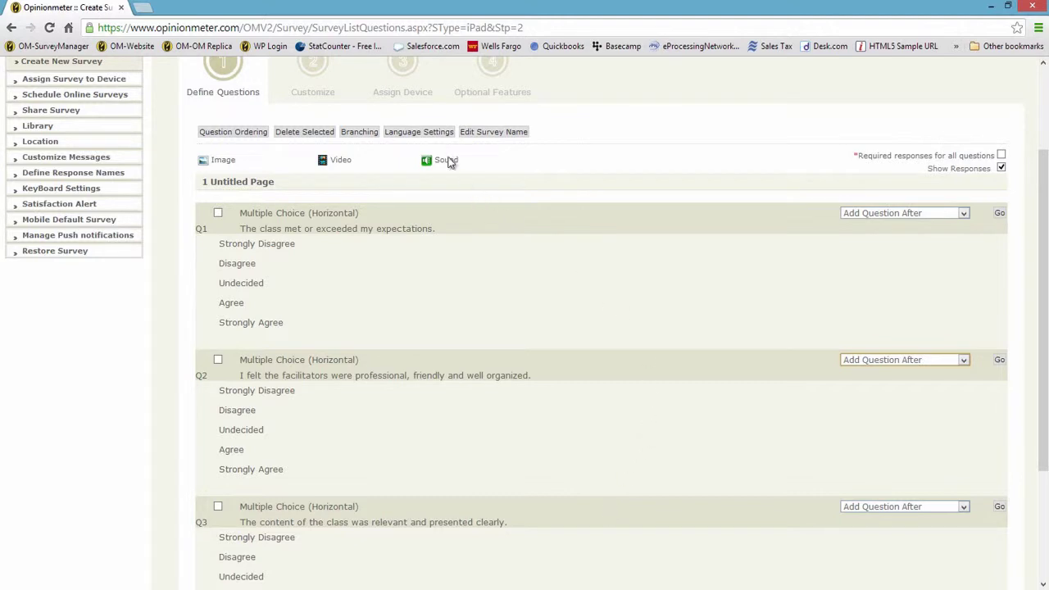
left_click(441, 131)
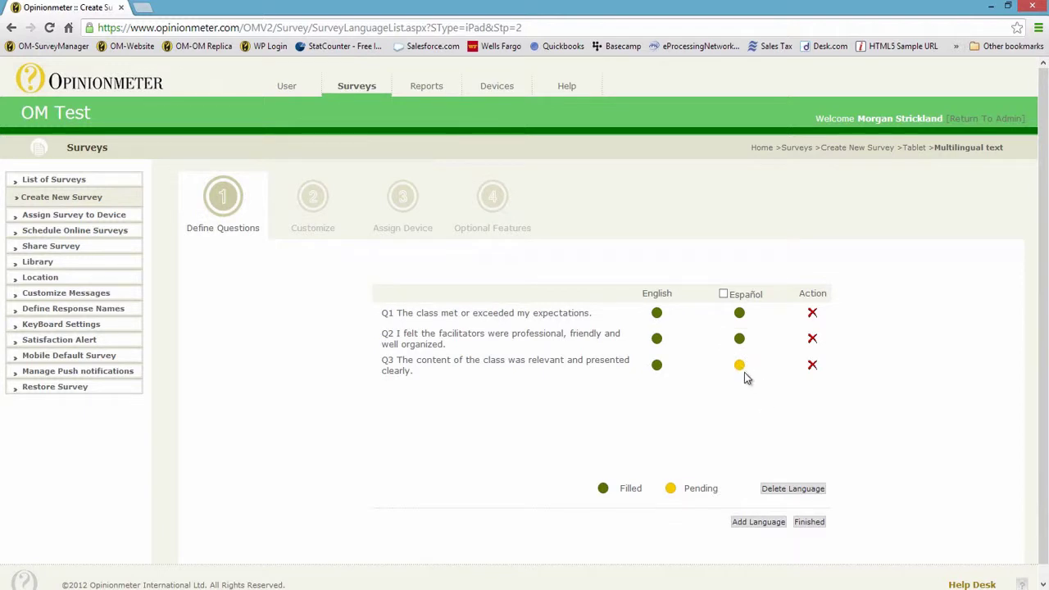
- Paste the Spanish sentence for Question 3 into its translation box
left_click(740, 369)
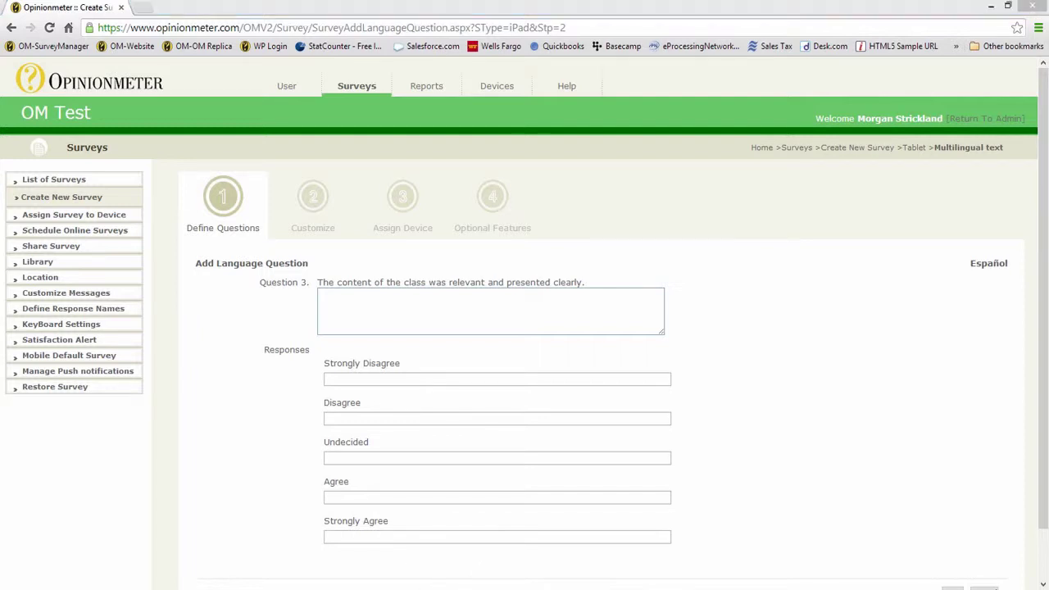
left_click(394, 557)
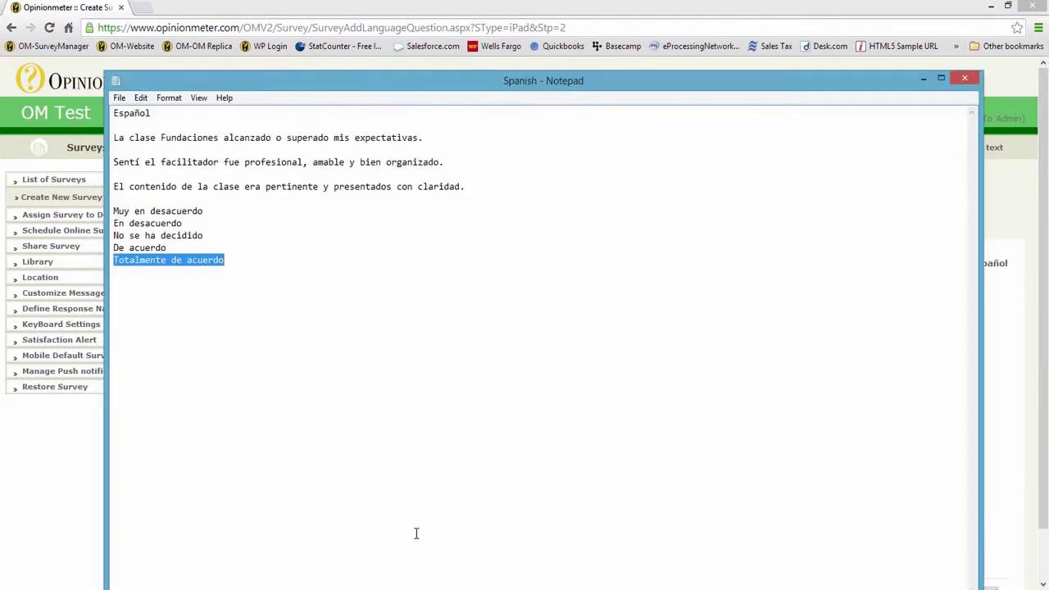
left_click(617, 212)
left_click_drag(467, 186, 110, 185)
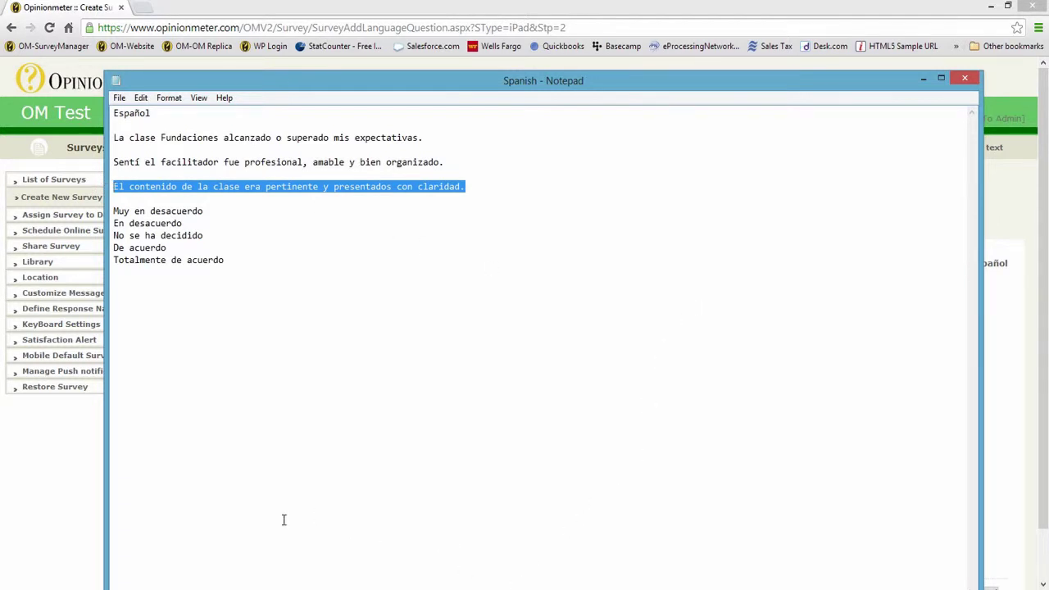
key("ctrl+c")
left_click(77, 503)
left_click(391, 328)
key("ctrl+v")
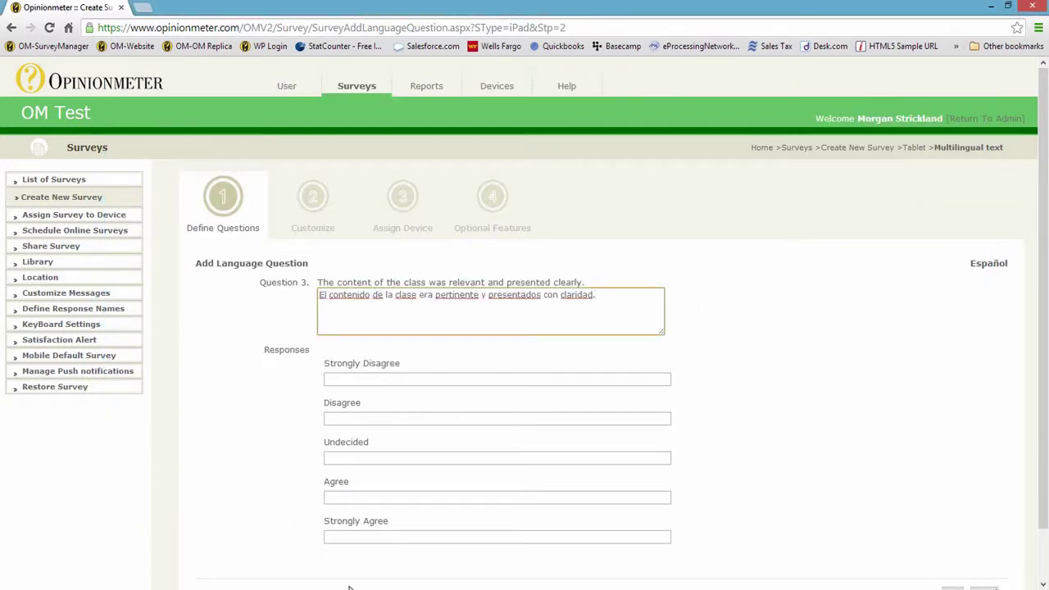
- Enter 'Muy en desacuerdo' as the Strongly Disagree translation
mouse_move(348, 589)
left_click(413, 555)
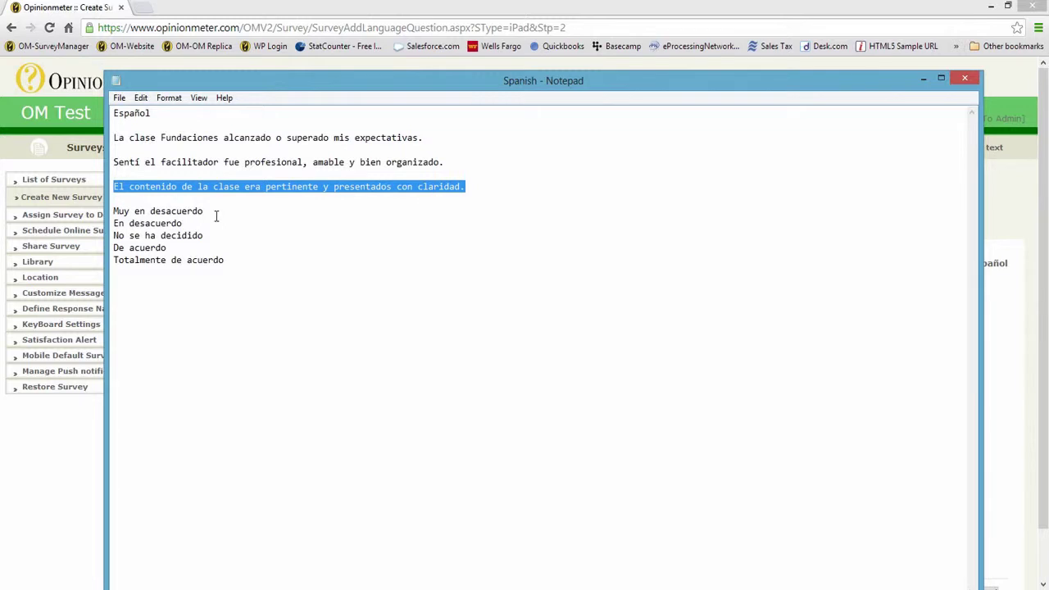
left_click_drag(217, 215, 120, 207)
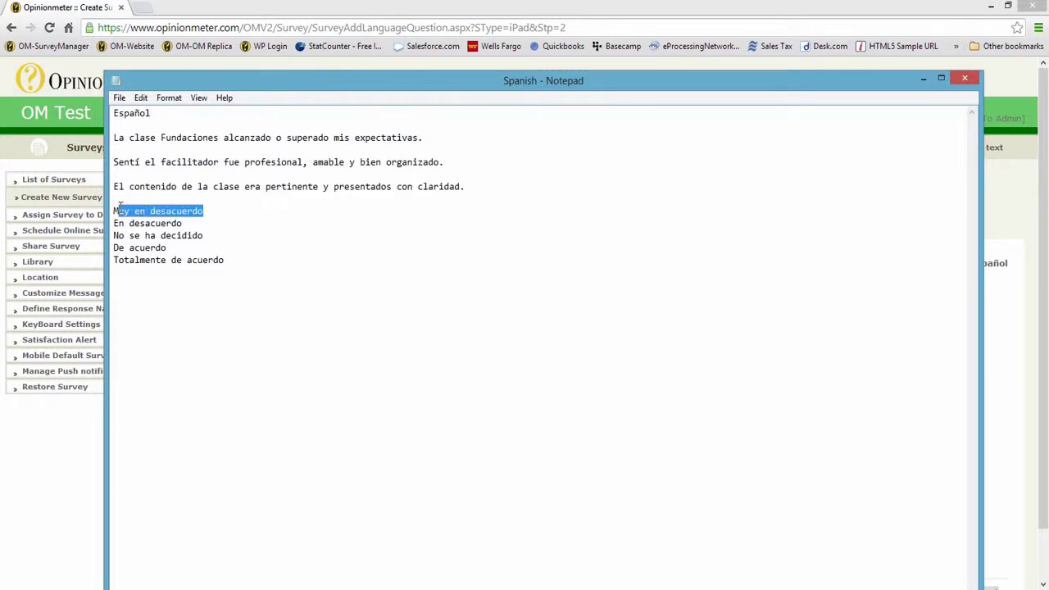
left_click(67, 455)
left_click(403, 380)
key("ctrl+v")
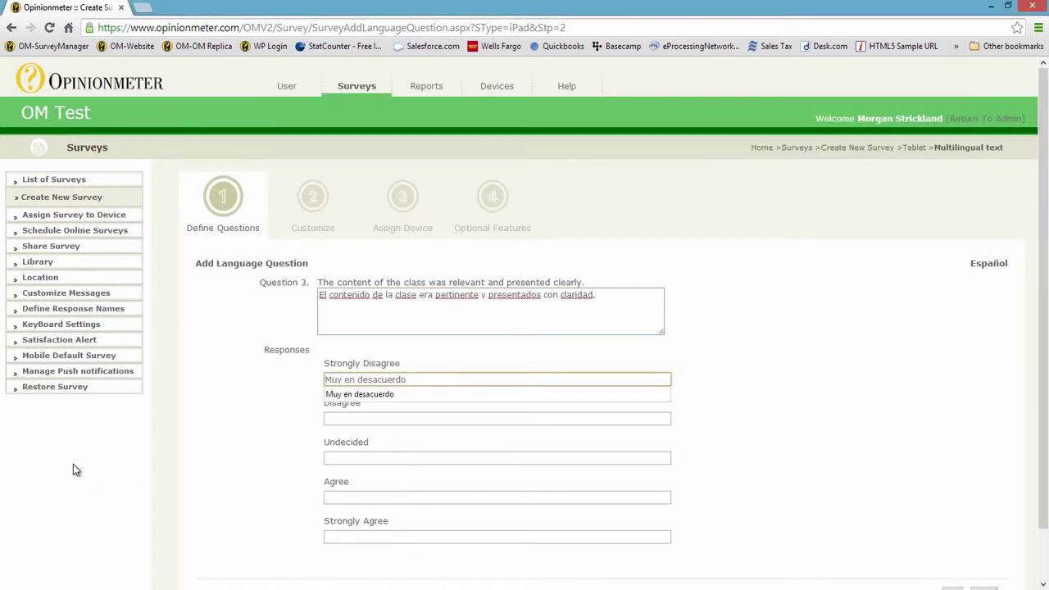
left_click(78, 473)
- Enter 'En desacuerdo' as the Disagree translation
left_click(410, 541)
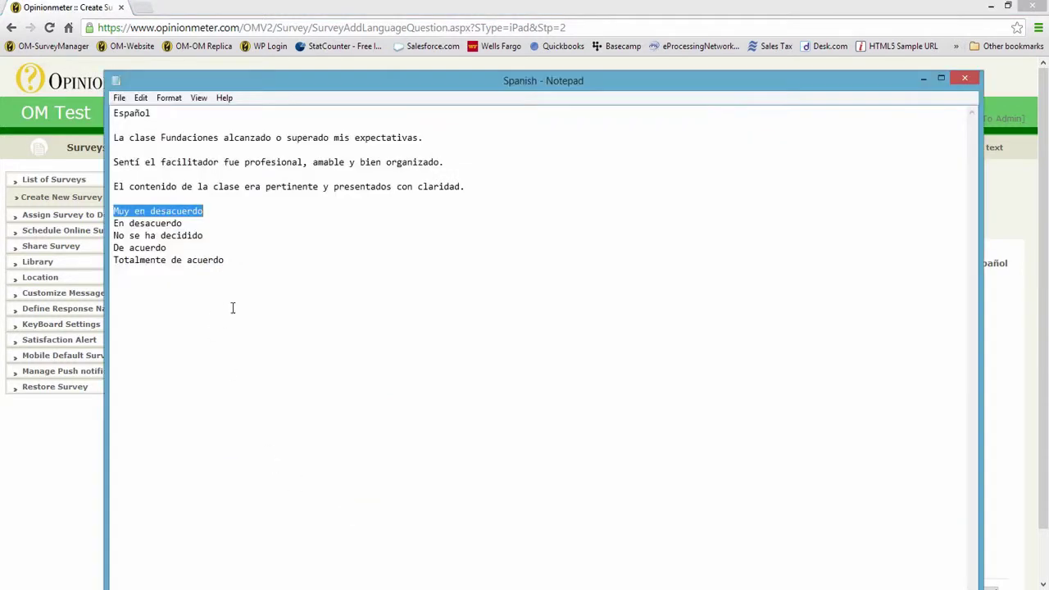
mouse_move(113, 236)
left_mouse_down()
mouse_move(158, 237)
mouse_move(107, 227)
left_mouse_up()
left_click(72, 445)
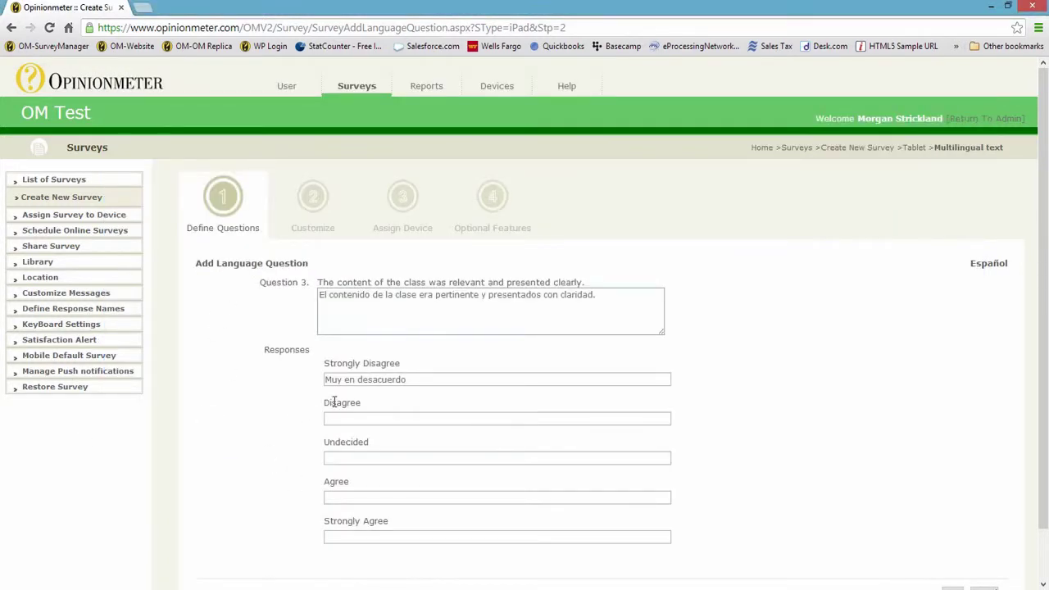
left_click(407, 419)
key("ctrl+v")
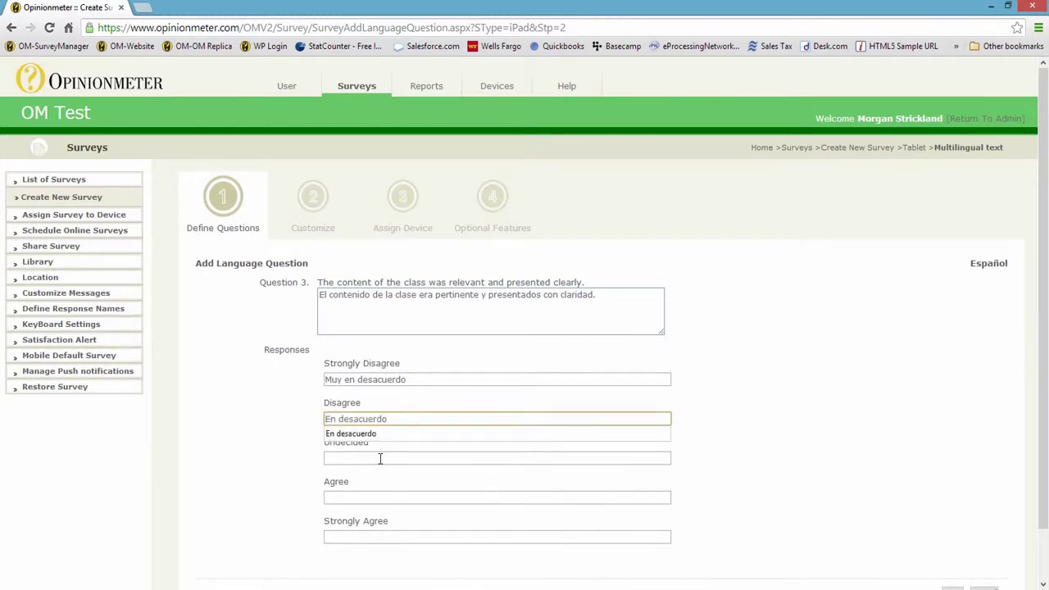
left_click(381, 460)
- Enter 'No se ha decidido' as the Undecided translation
mouse_move(352, 589)
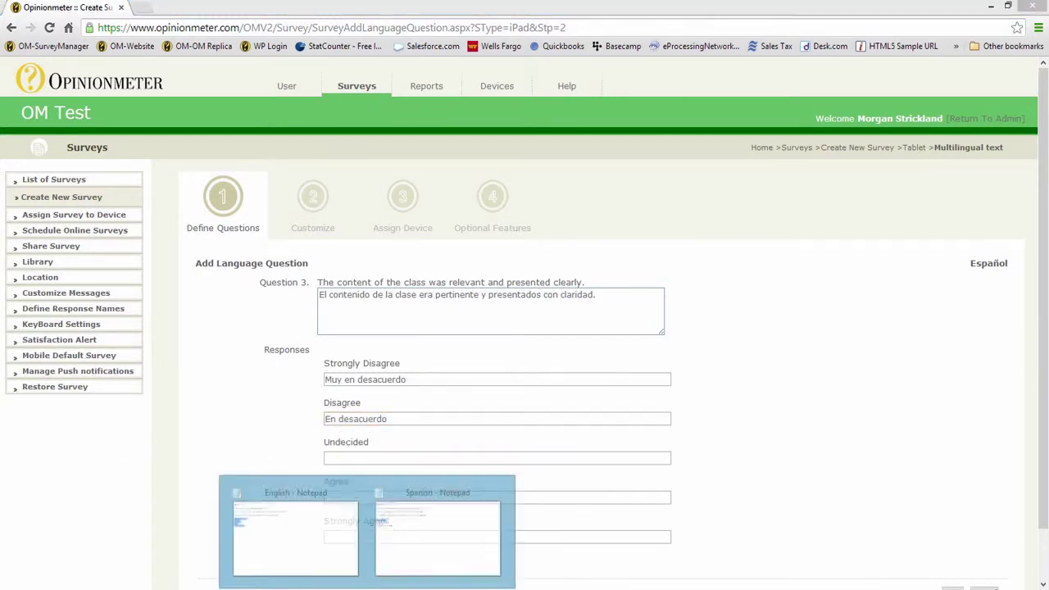
left_click(422, 545)
left_click(203, 236)
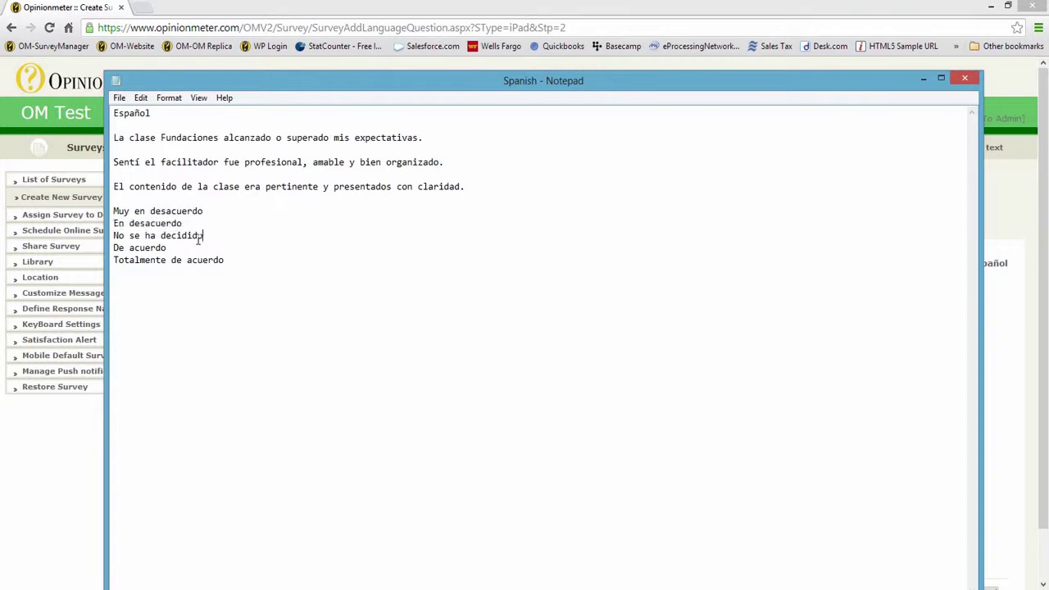
left_click(113, 237, "shift")
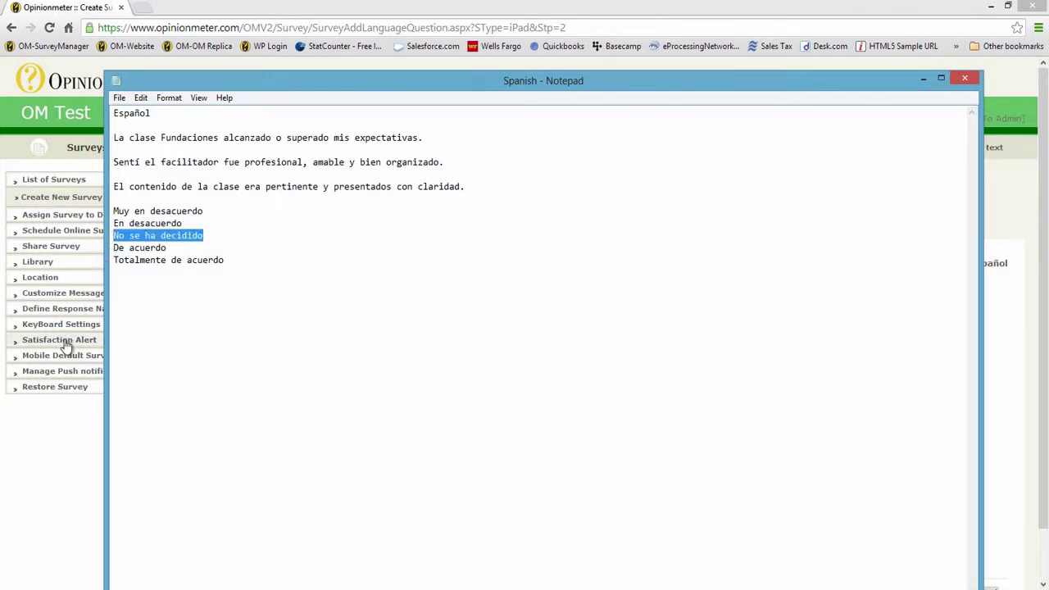
left_click(52, 452)
left_click(428, 457)
key("ctrl+v")
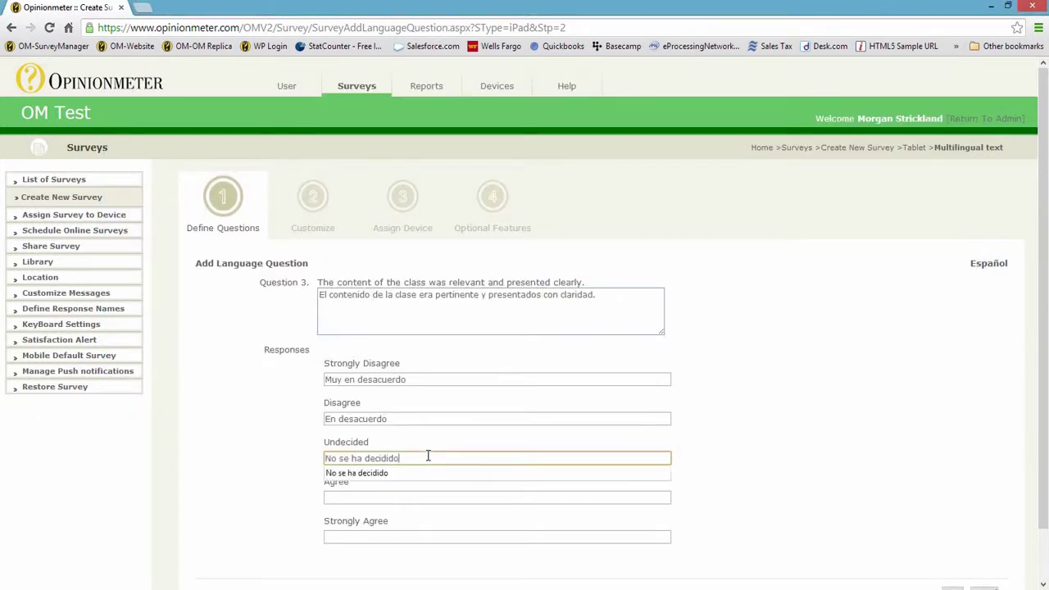
left_click(405, 496)
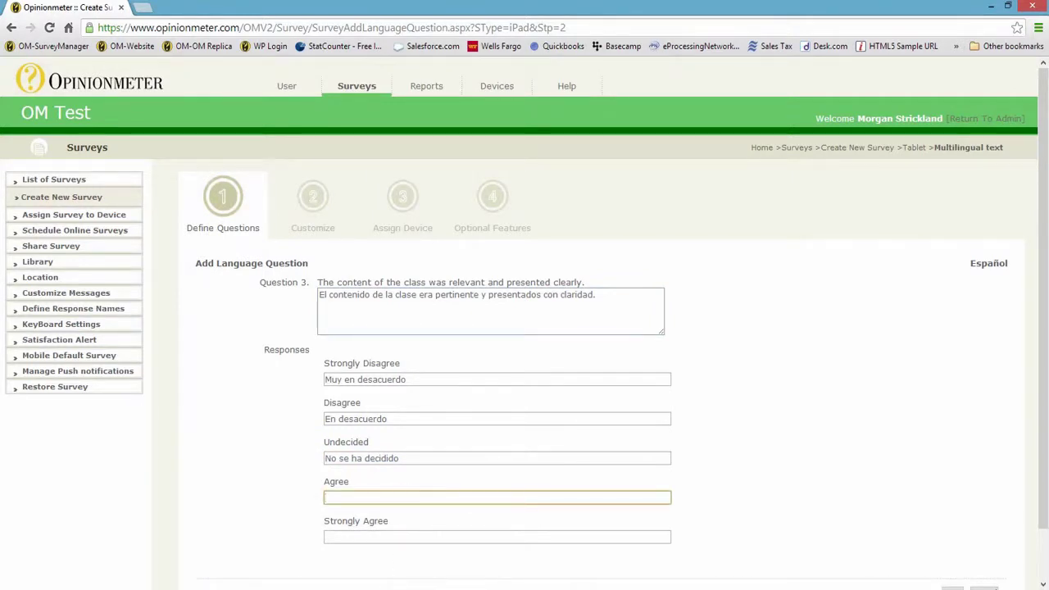
- Enter 'De acuerdo' as the Agree translation
left_click(392, 573)
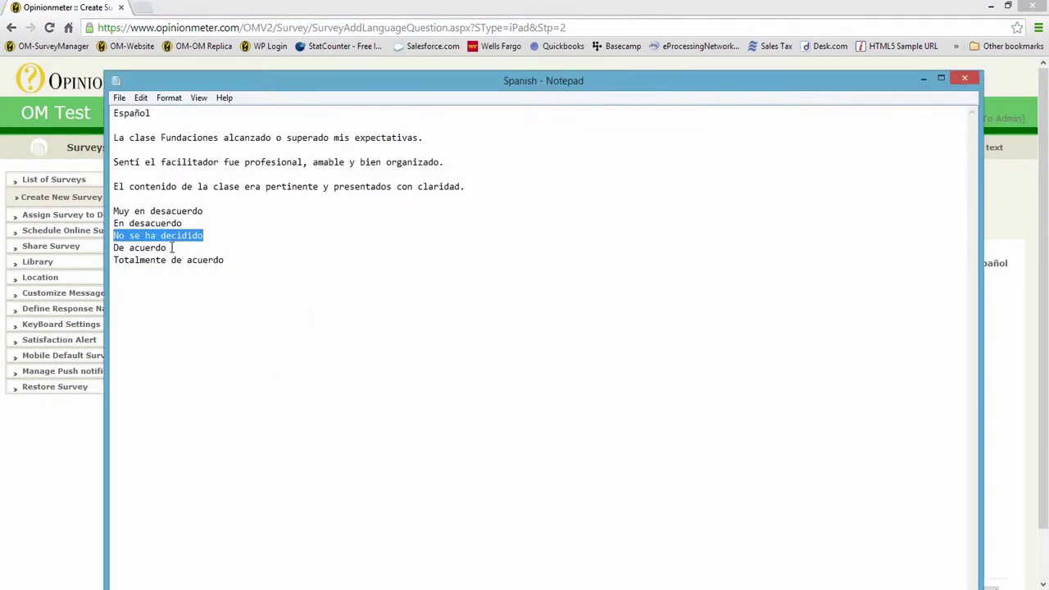
left_click_drag(171, 248, 109, 248)
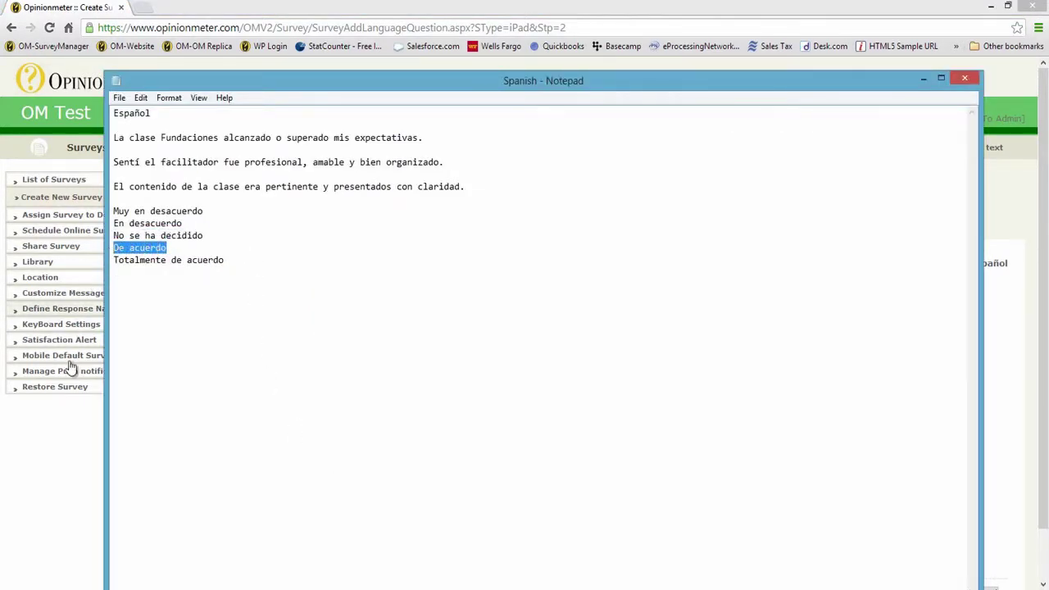
left_click(90, 419)
left_click(334, 492)
key("ctrl+v")
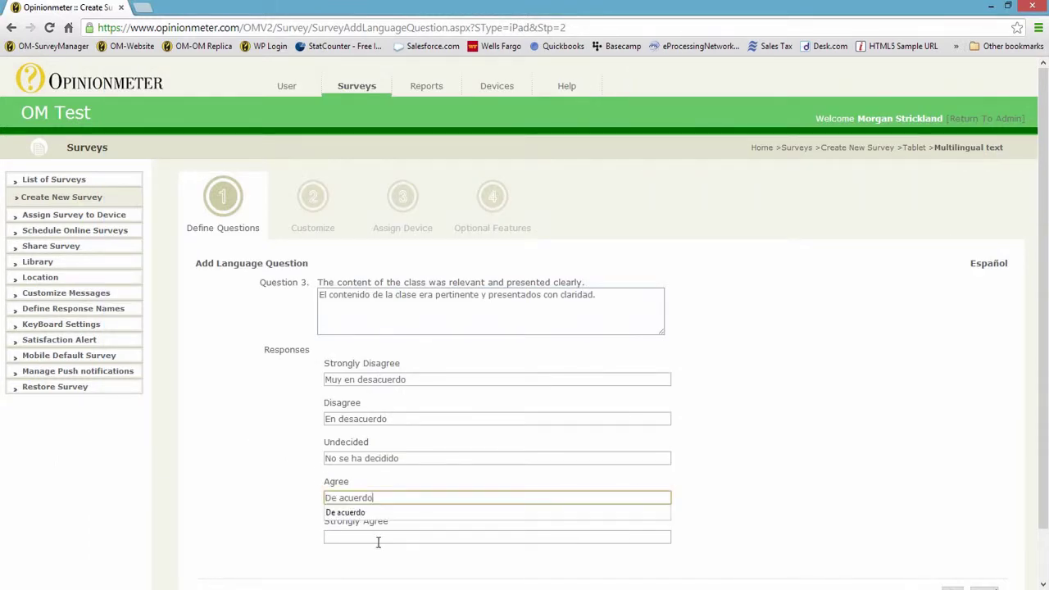
- Enter 'Totalmente de acuerdo' as the Strongly Agree translation
left_click(380, 539)
left_click(415, 555)
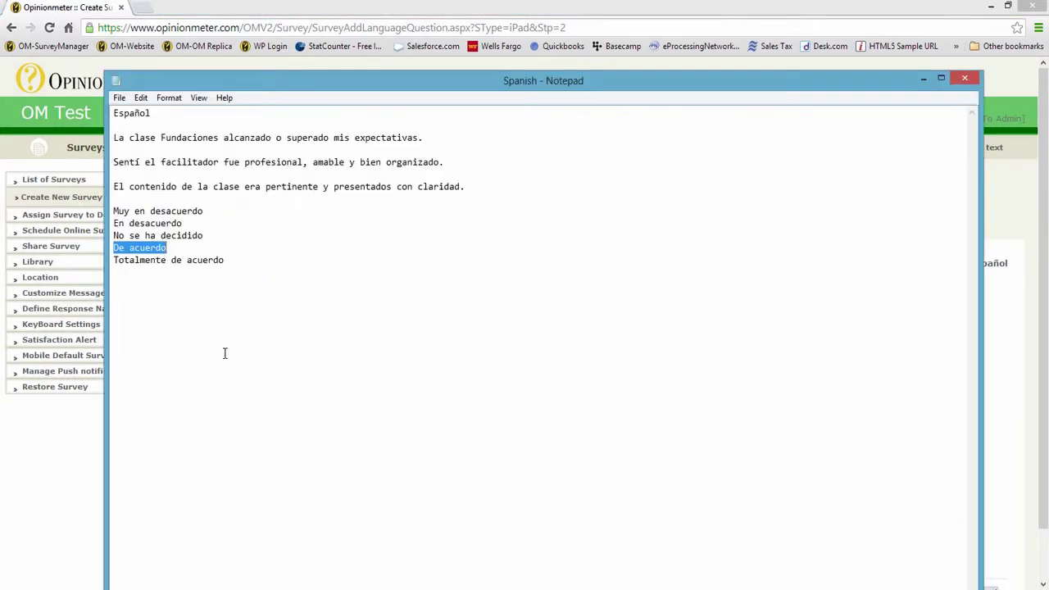
left_click_drag(224, 260, 117, 263)
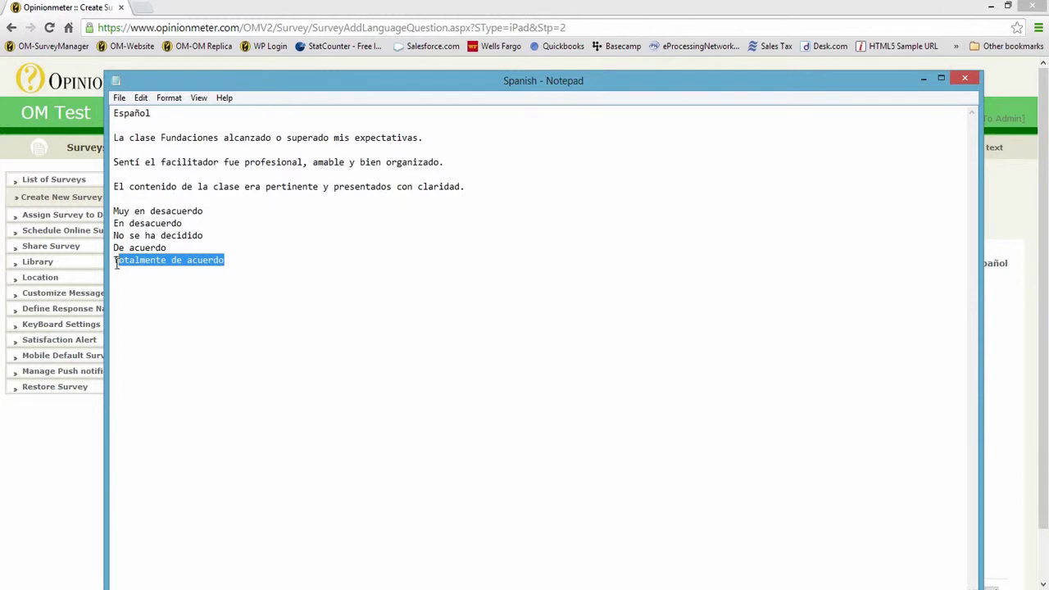
left_click(65, 440)
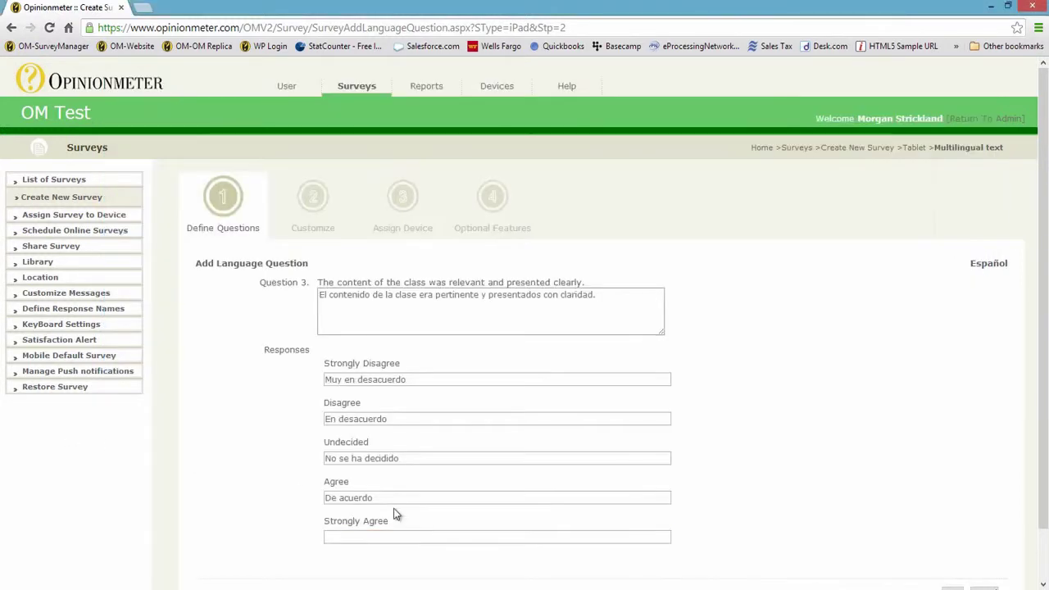
left_click(433, 537)
type("Totalmente de acuerdo")
scroll(874, 483, "down", 1)
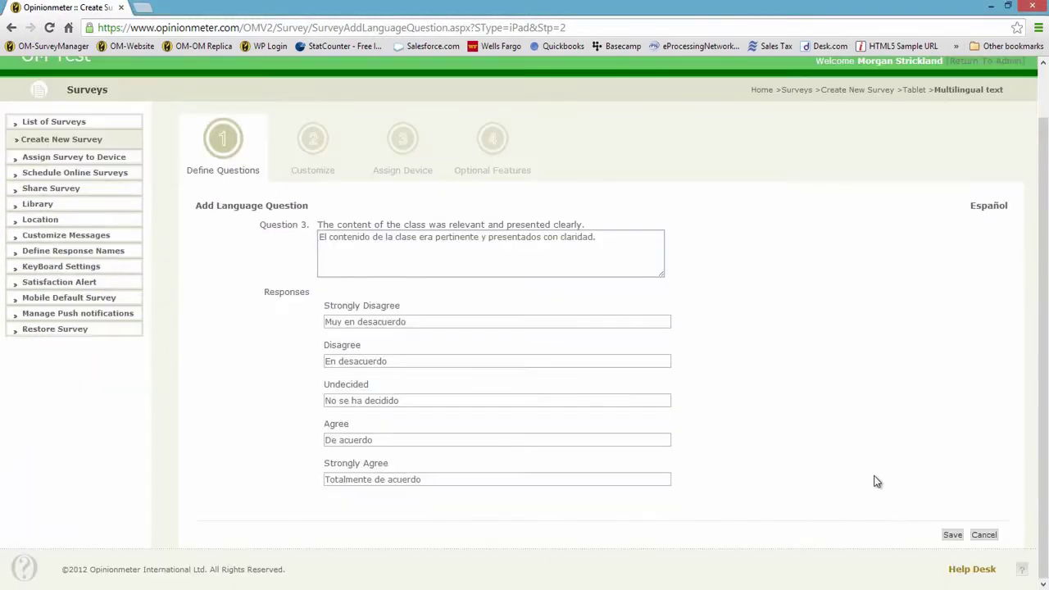
- Save Question 3's Spanish text and finish the language list
left_click(952, 536)
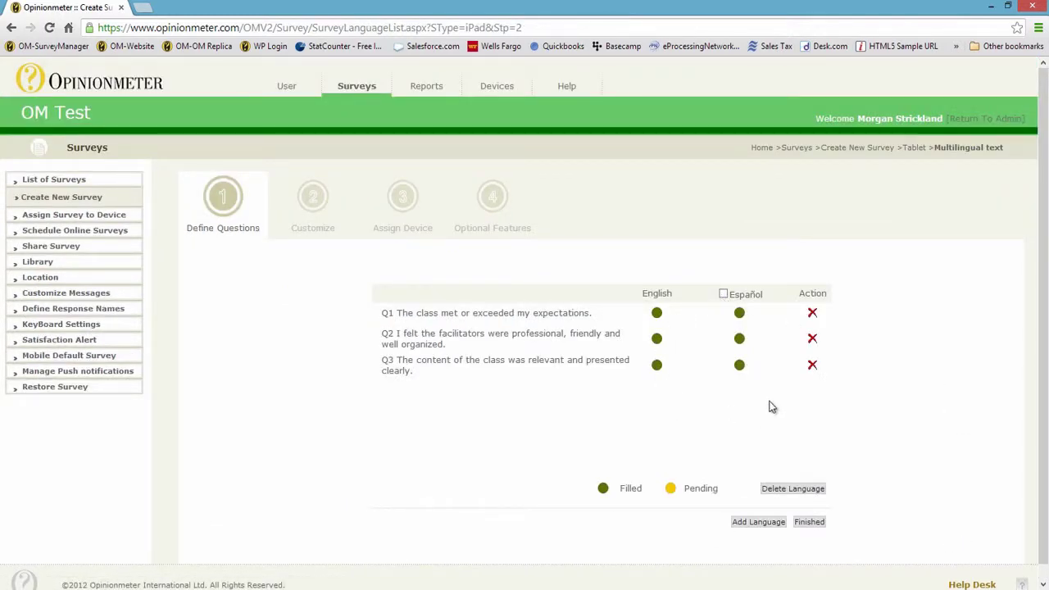
left_click(809, 522)
scroll(887, 430, "down", 1)
scroll(887, 430, "down", 4)
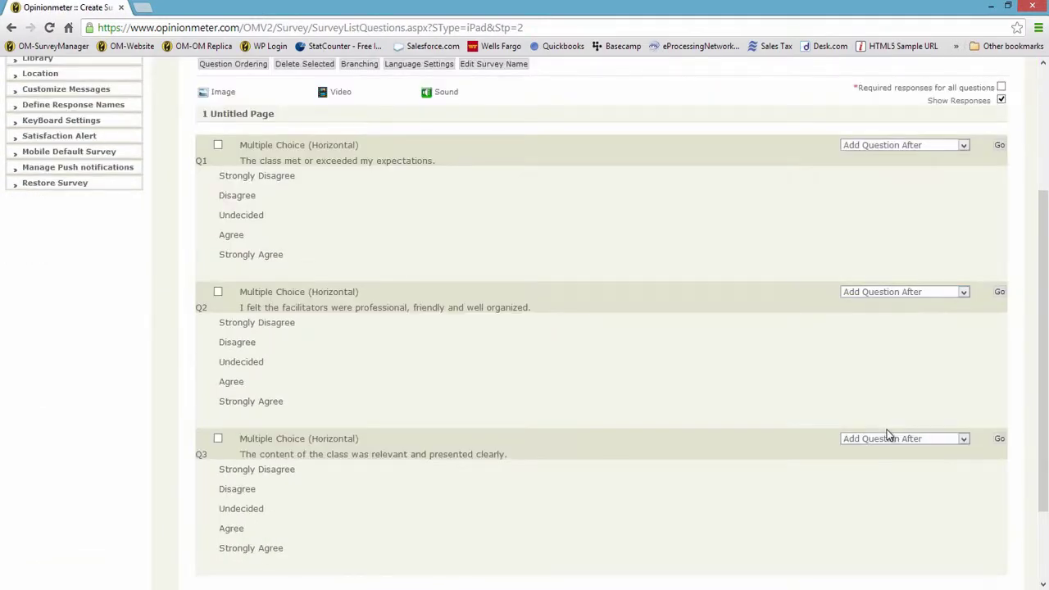
left_click(910, 529)
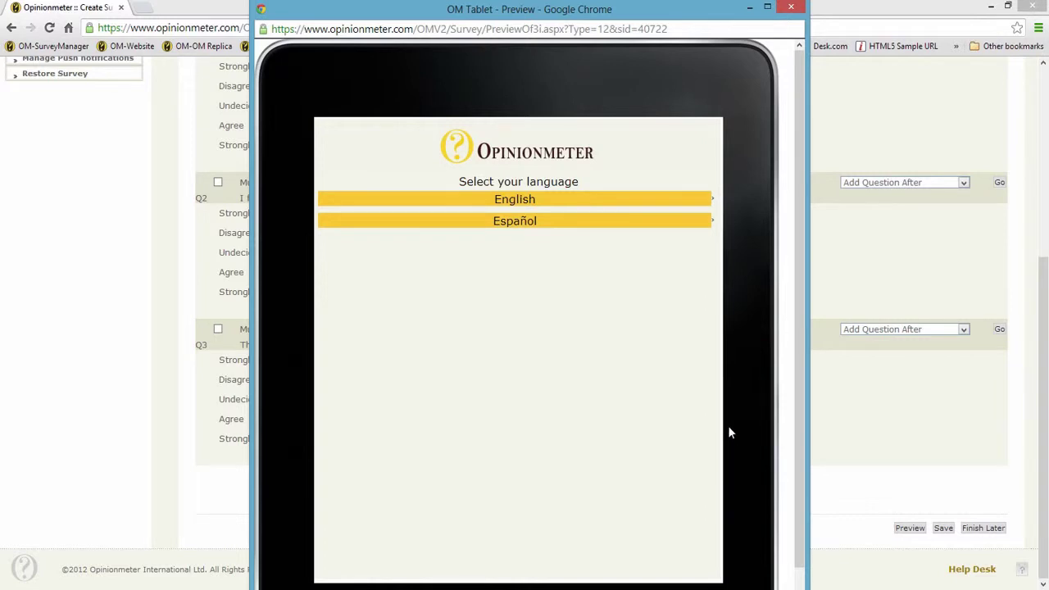
left_click(520, 204)
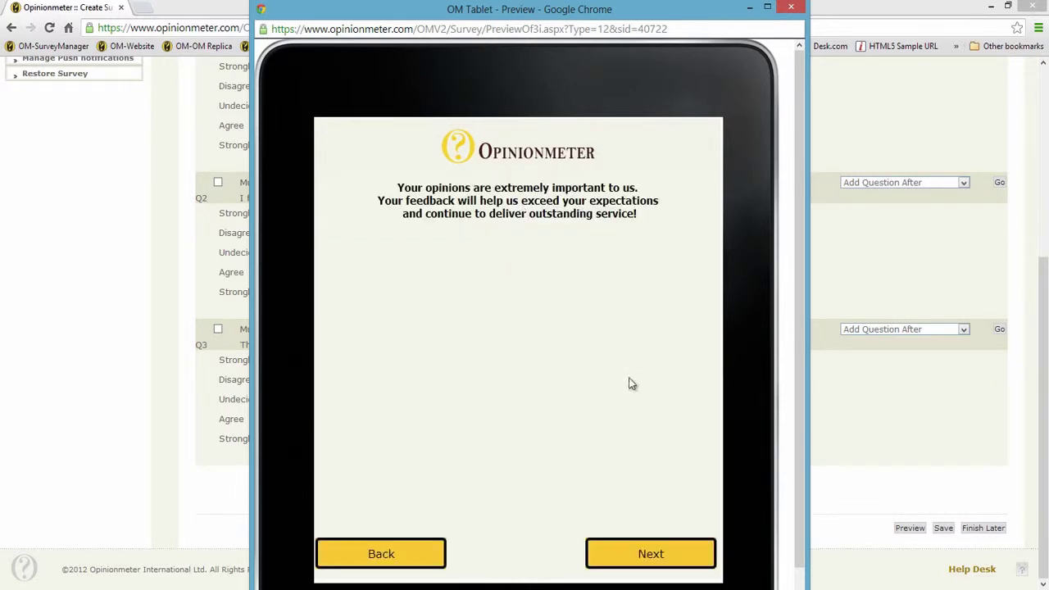
left_click(677, 553)
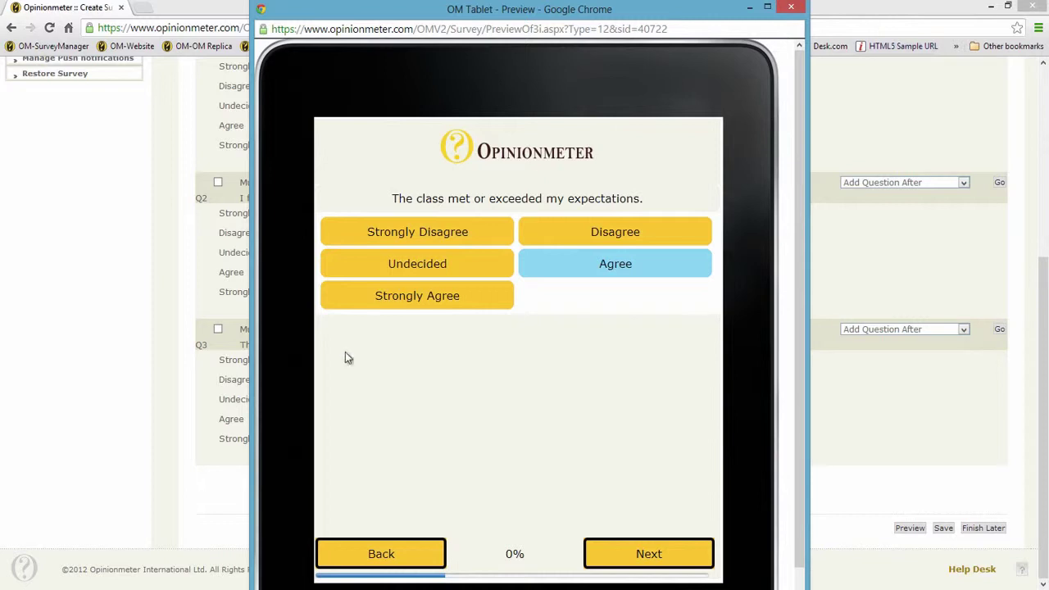
left_click(392, 554)
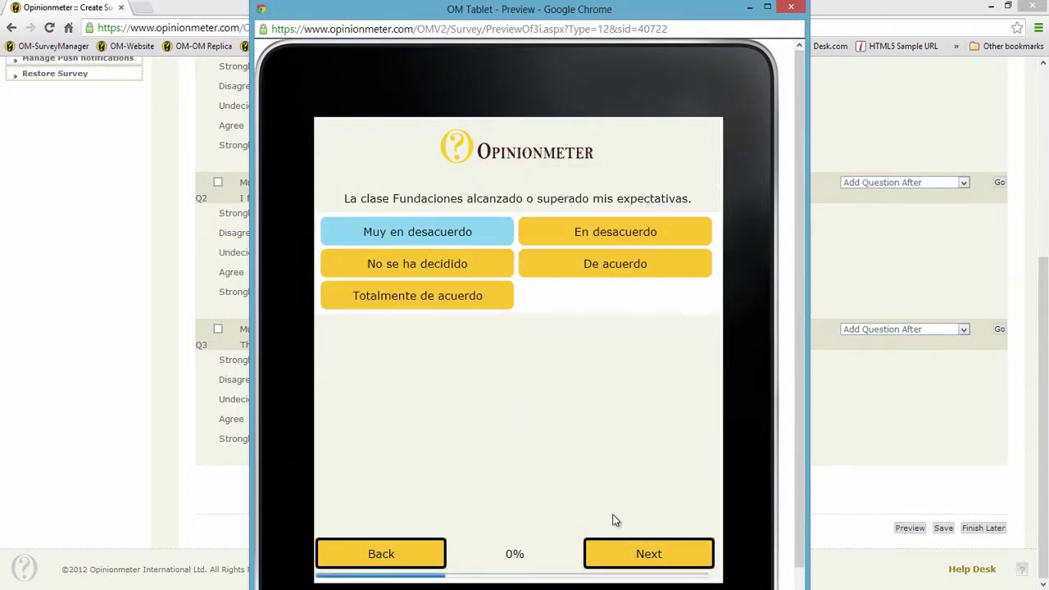
left_click(621, 552)
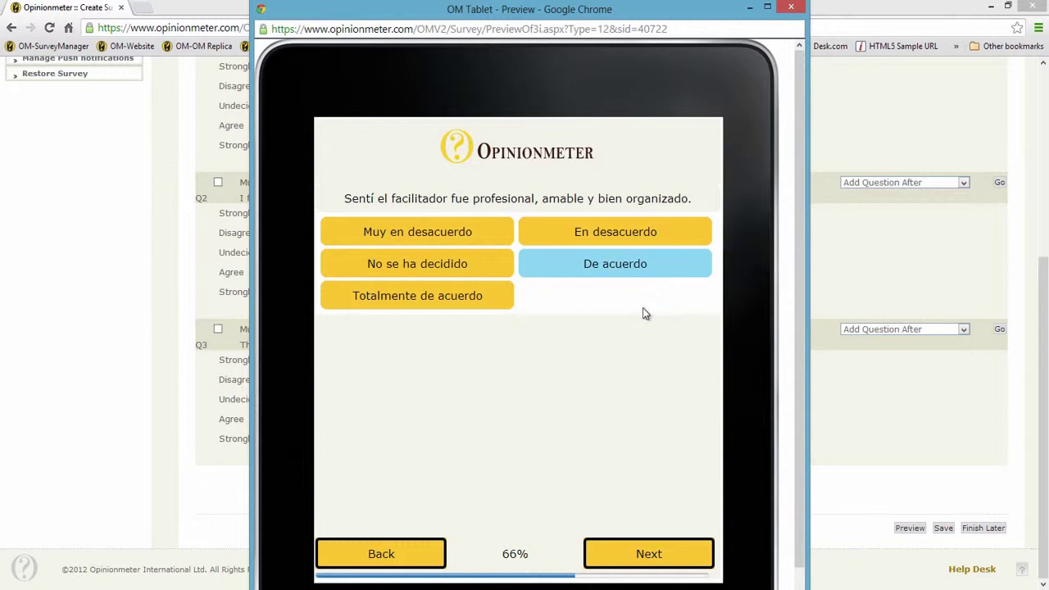
left_click(642, 556)
left_click(792, 7)
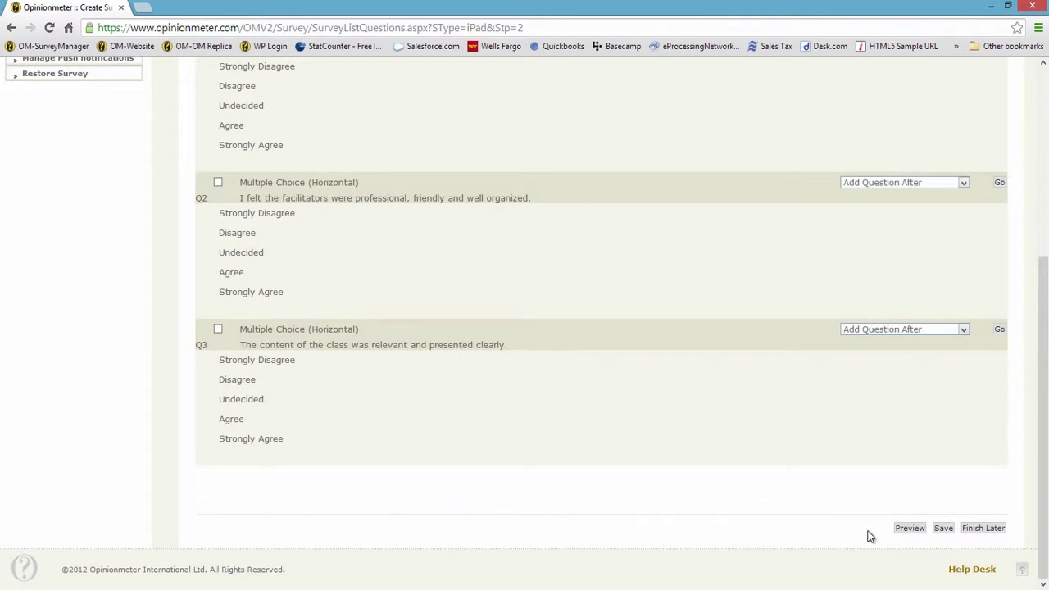
- Save the survey questions to advance to step 2, Customize
scroll(845, 542, "down", 2)
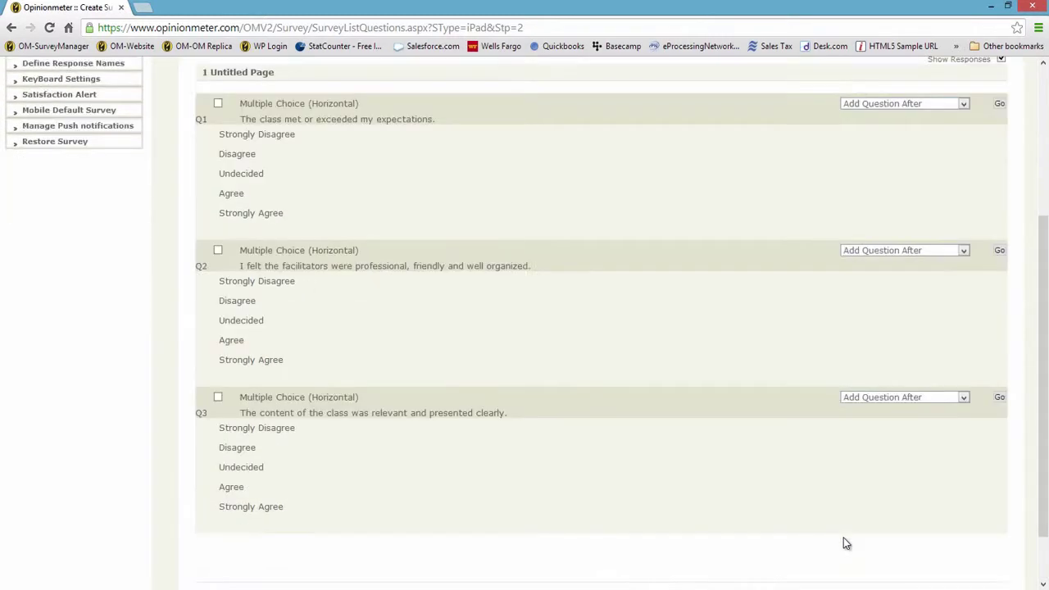
scroll(846, 543, "down", 1)
left_click(942, 533)
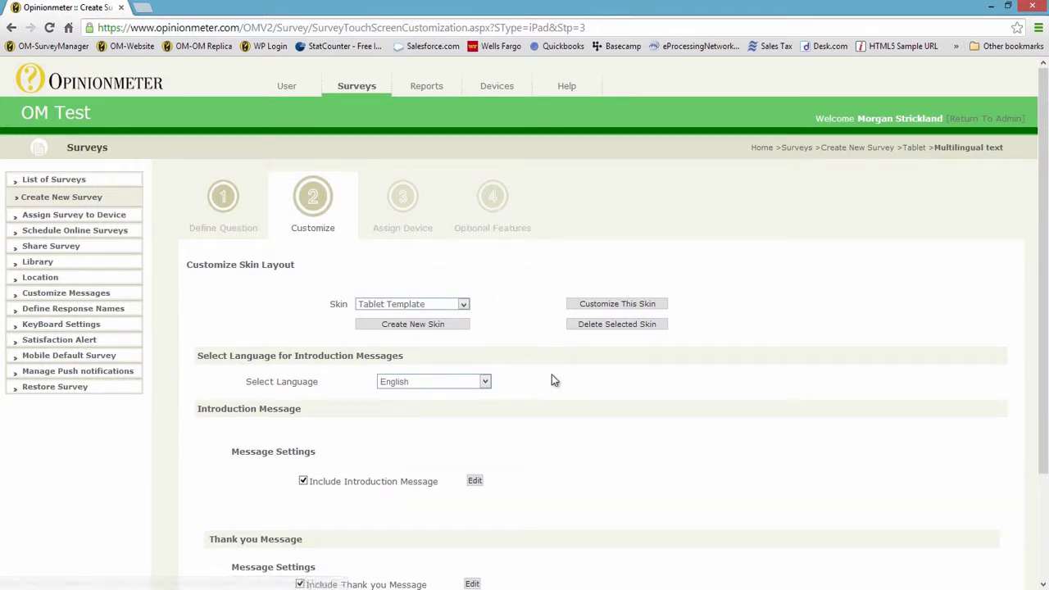
- Choose Español as the introduction message language
scroll(555, 379, "down", 1)
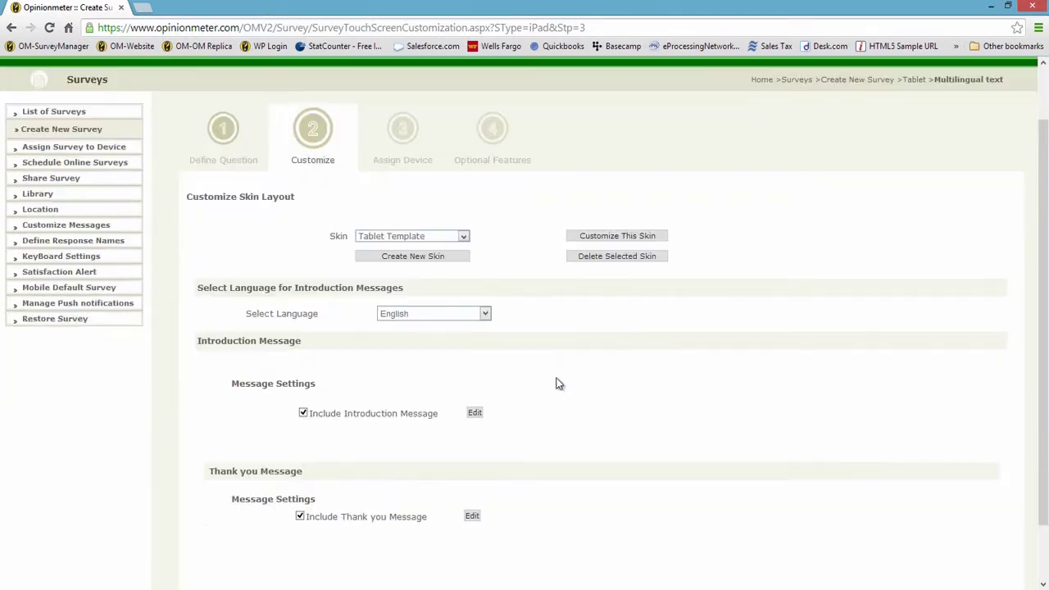
left_click(470, 313)
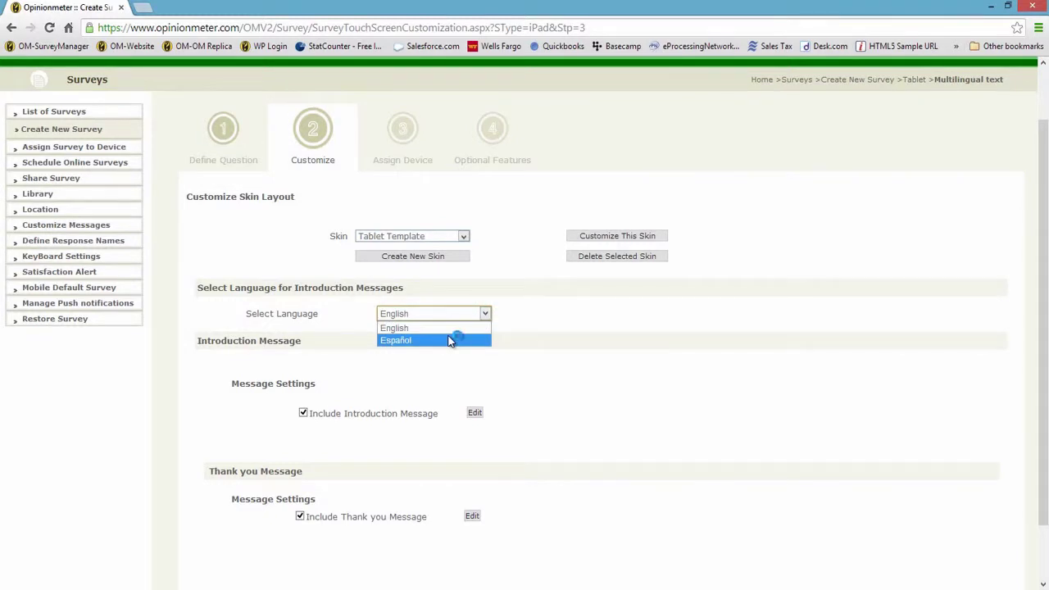
left_click(454, 341)
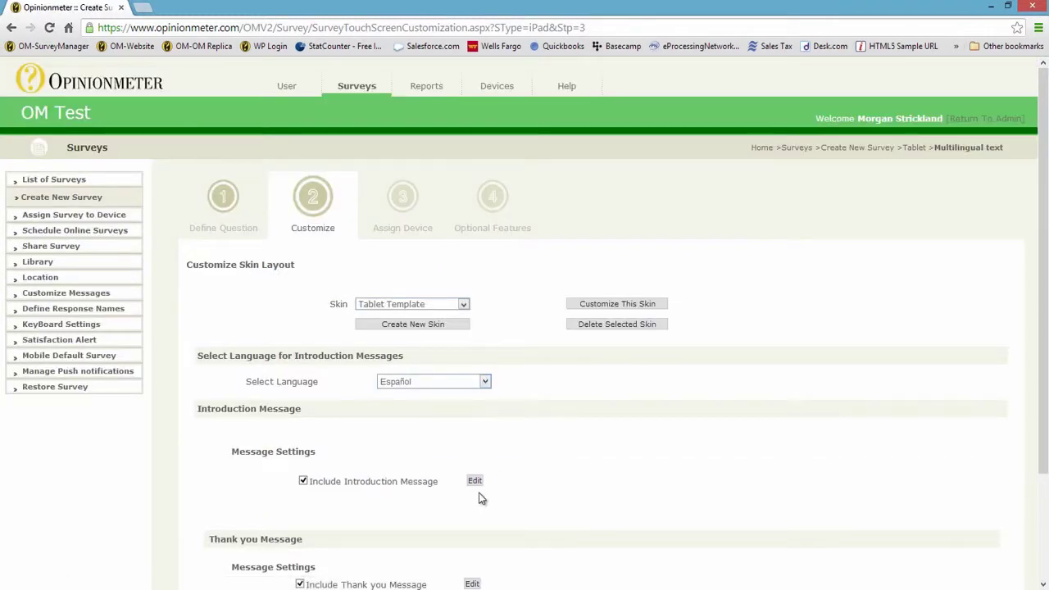
- Open the introduction message editor, maximize and restore it, and keep Español selected
left_click(475, 481)
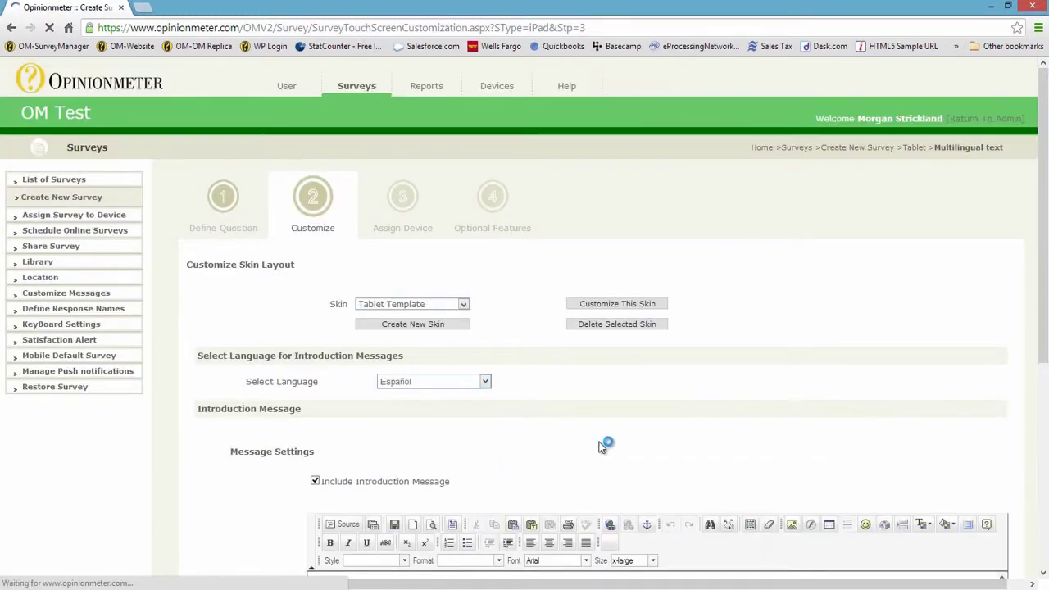
scroll(704, 406, "down", 3)
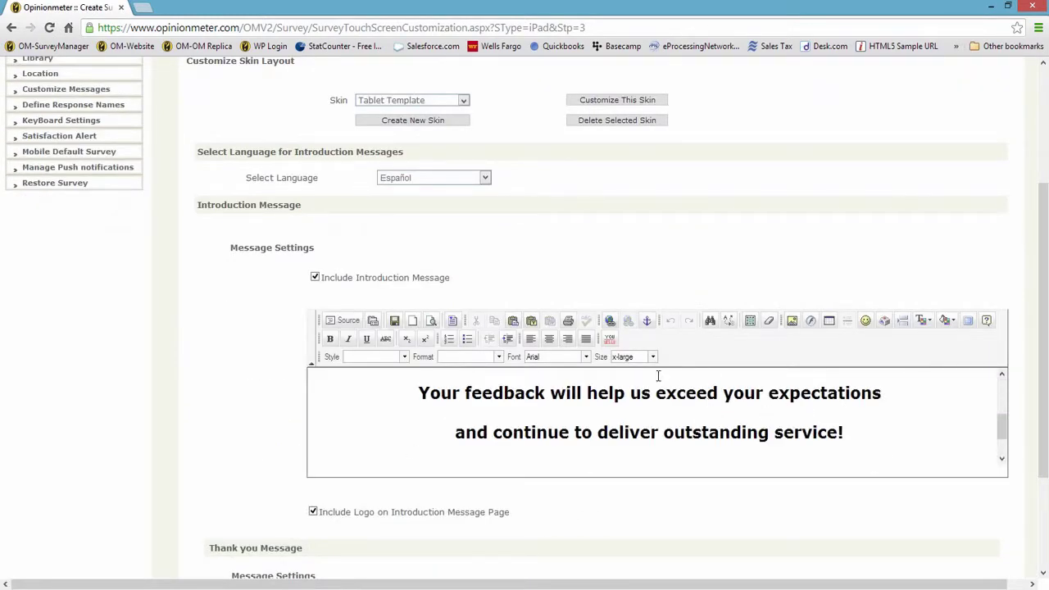
left_click(968, 321)
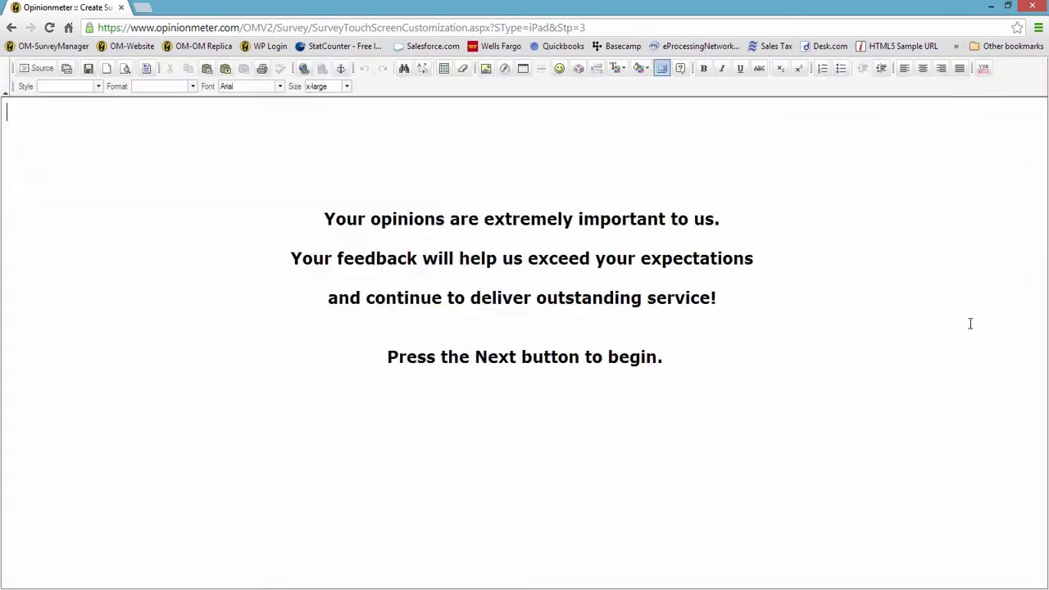
left_click(664, 69)
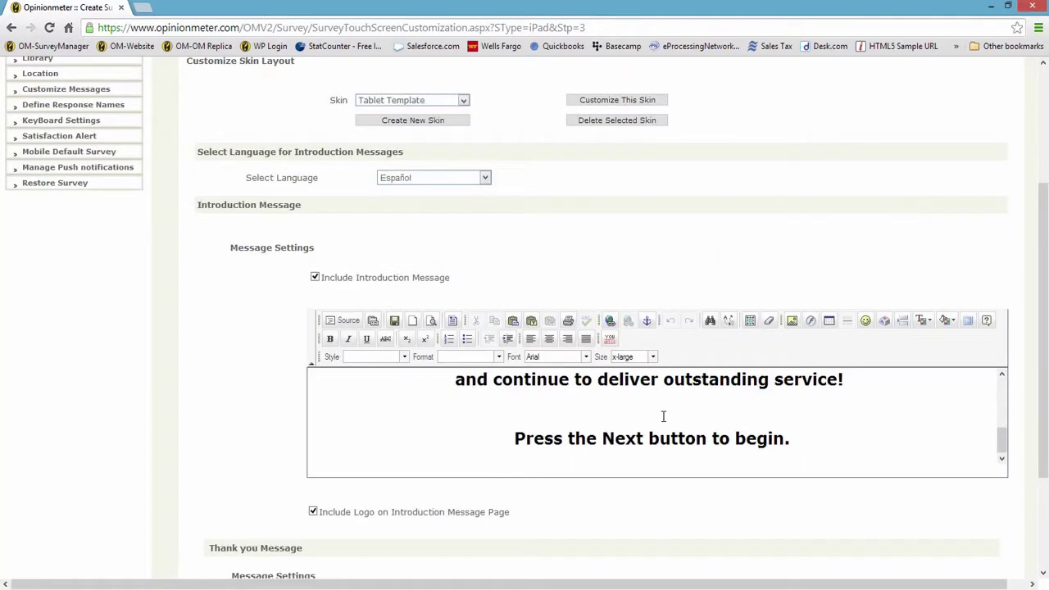
scroll(660, 414, "up", 2)
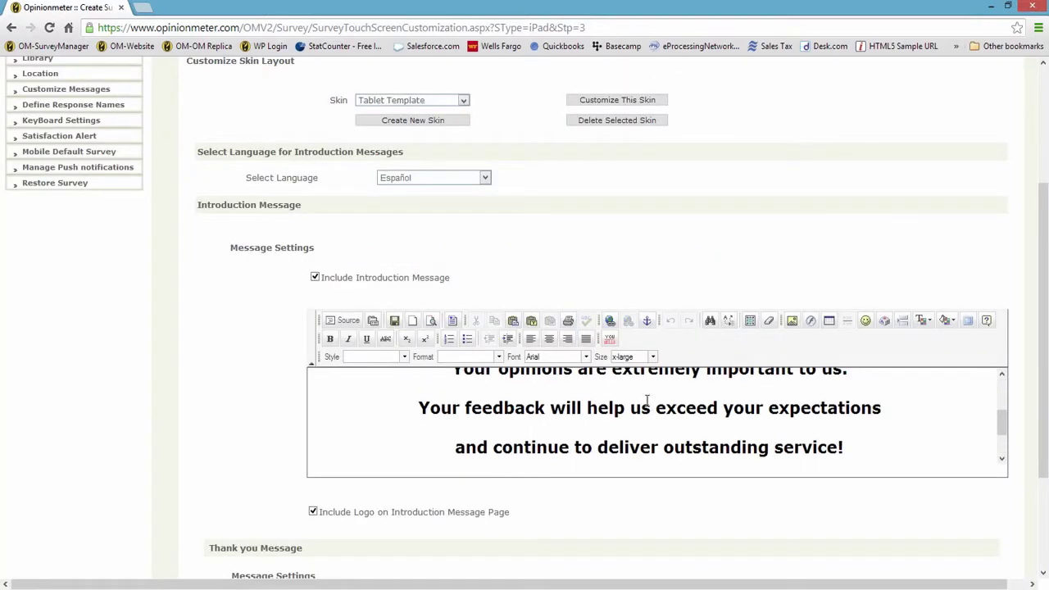
left_click(486, 177)
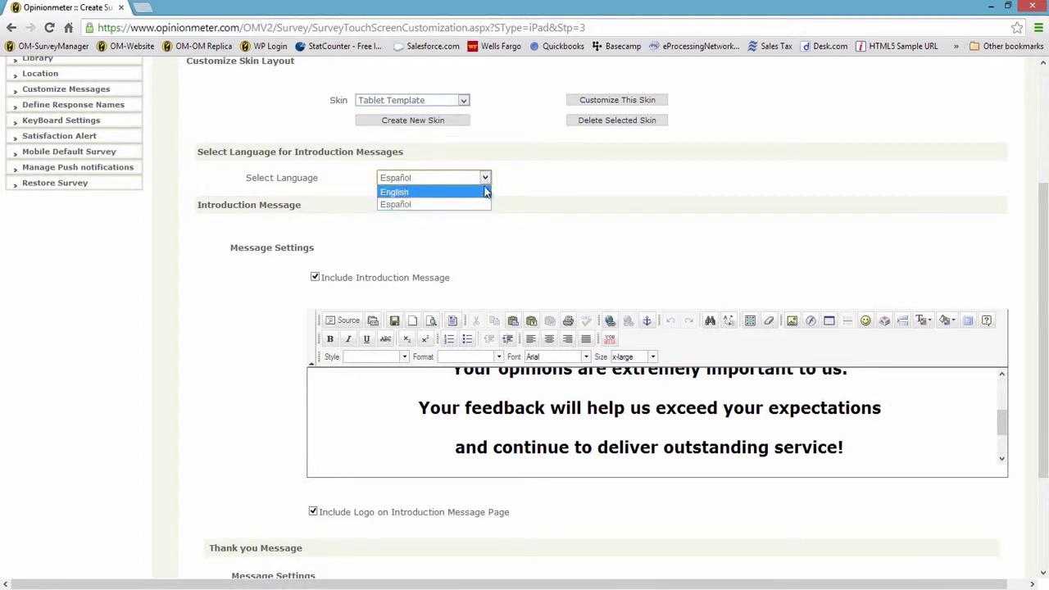
left_click(505, 167)
scroll(691, 308, "up", 3)
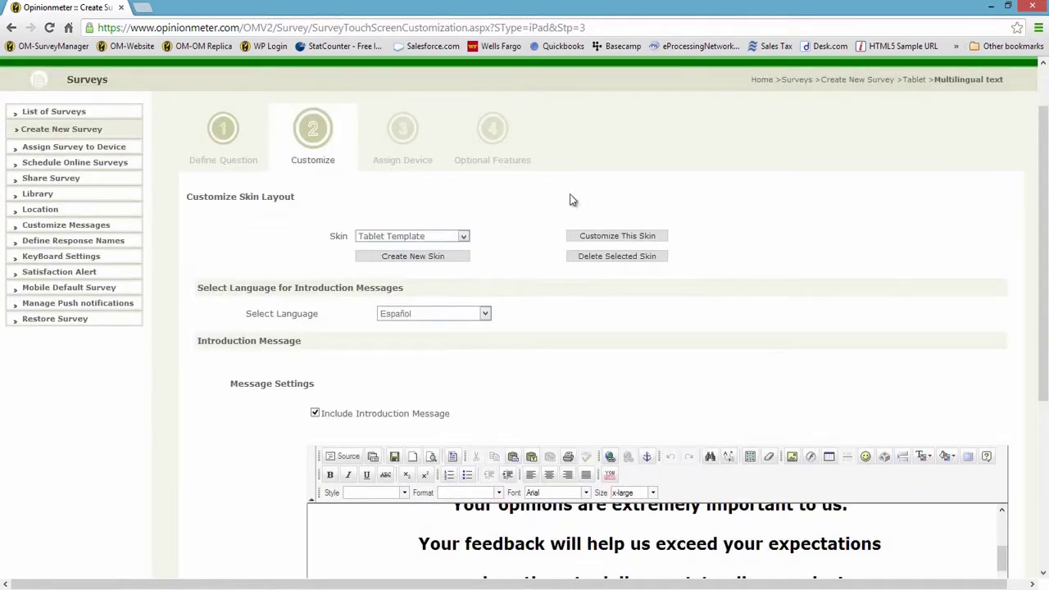
- Go to the List of Surveys, showing Multilingual text at the top
left_click(76, 113)
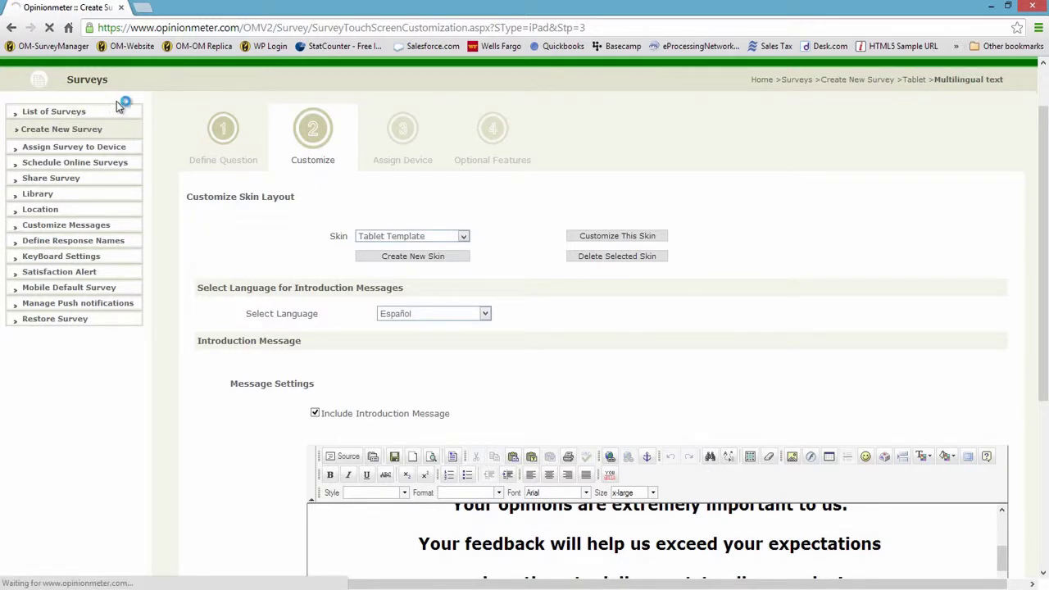